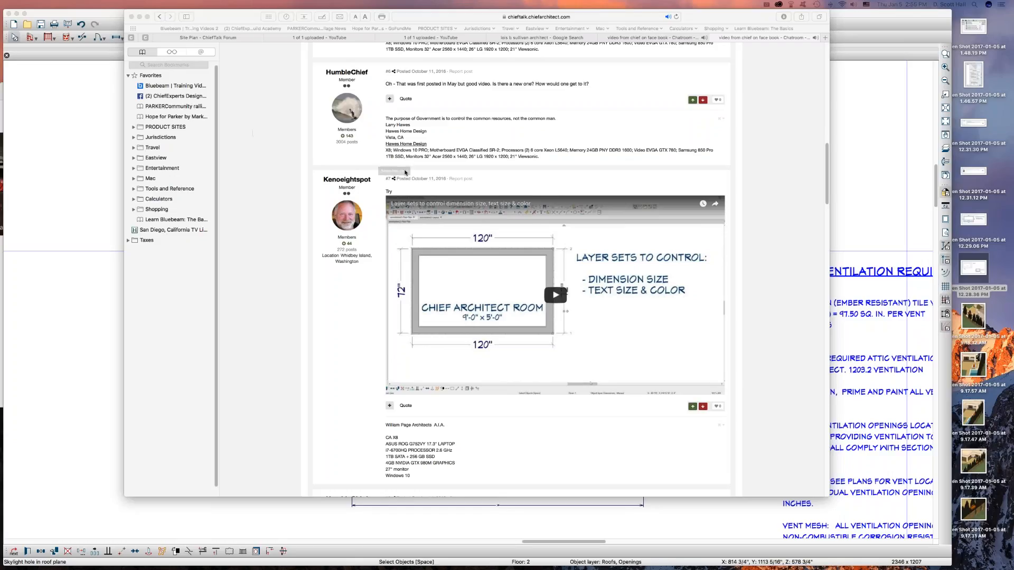
# Step: Look through the forum thread about the new Chief video, down to the post on layer sets controlling dimension and text size
pyautogui.scroll(15, 415, 170)
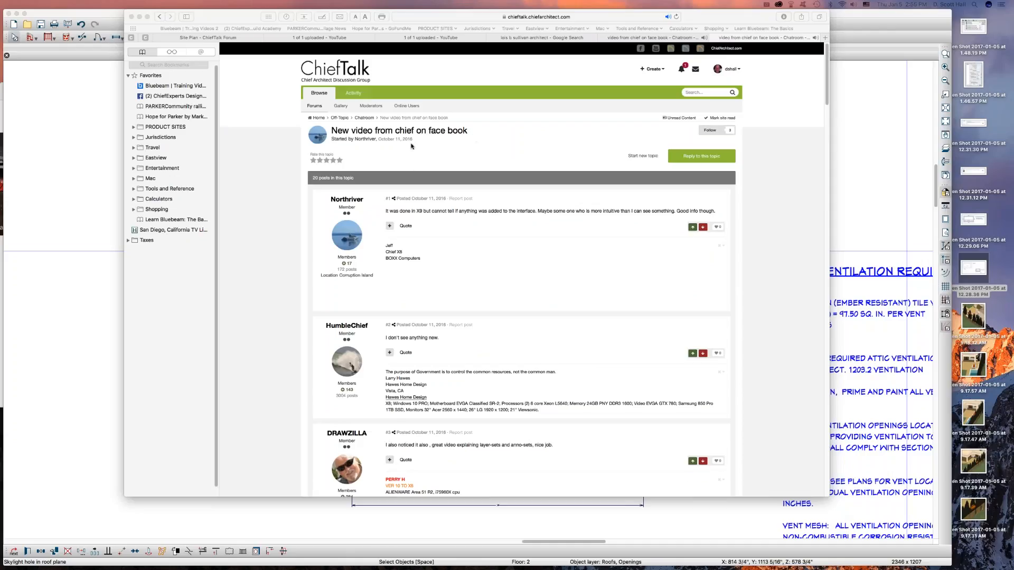
pyautogui.scroll(-10, 420, 246)
pyautogui.scroll(-6, 420, 246)
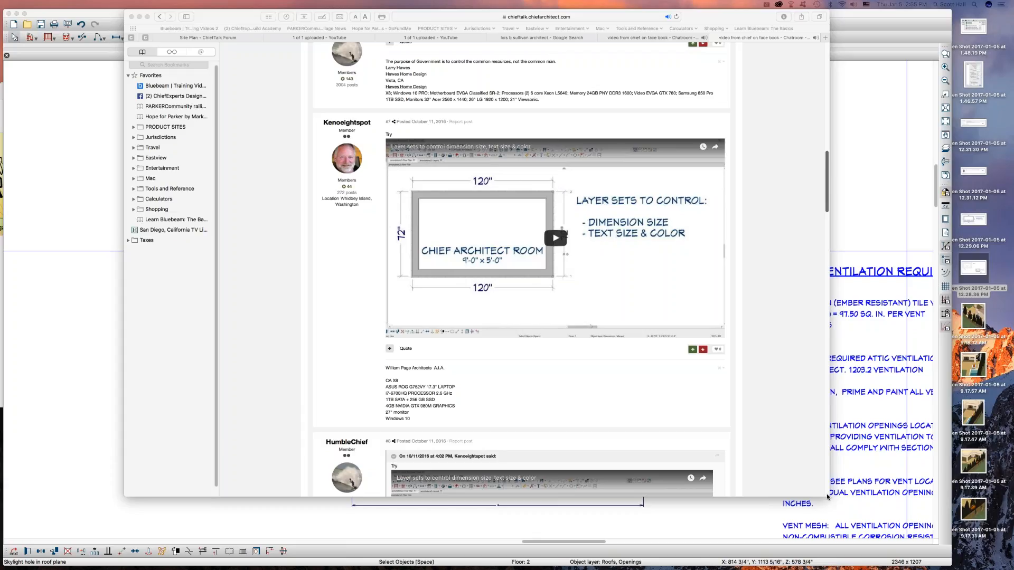
# Step: Shrink the browser window, move it aside and hide it to return to the roof plan in Chief Architect
pyautogui.moveTo(827, 496); pyautogui.dragTo(709, 378)
pyautogui.moveTo(608, 21); pyautogui.dragTo(334, 56)
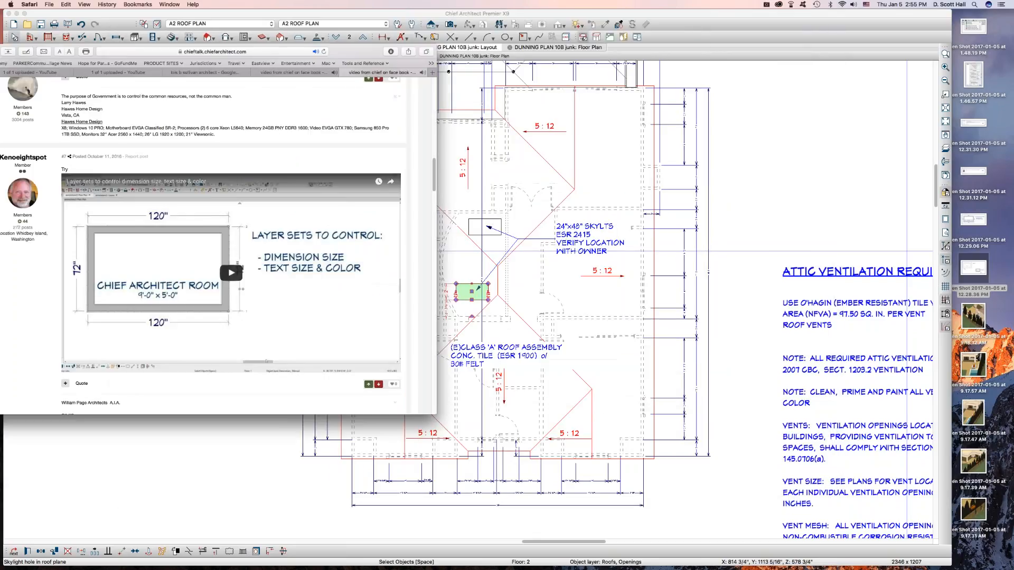
pyautogui.press('super+h')
pyautogui.click(347, 309)
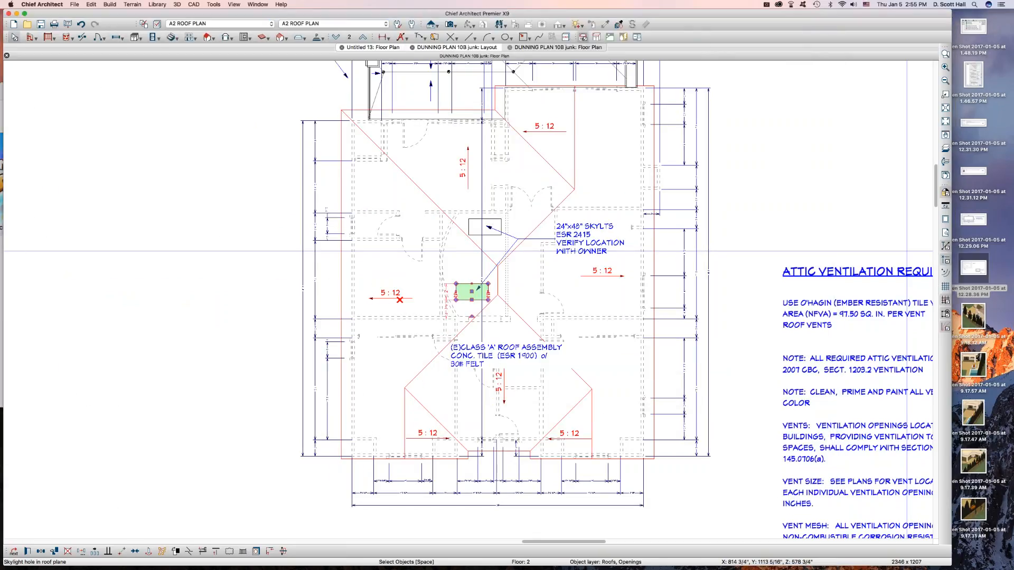
# Step: Check the text style source in the Roof Dimension Defaults of the A2 ROOF PLAN annotation set
pyautogui.scroll(-5, 347, 309)
pyautogui.scroll(3, 347, 309)
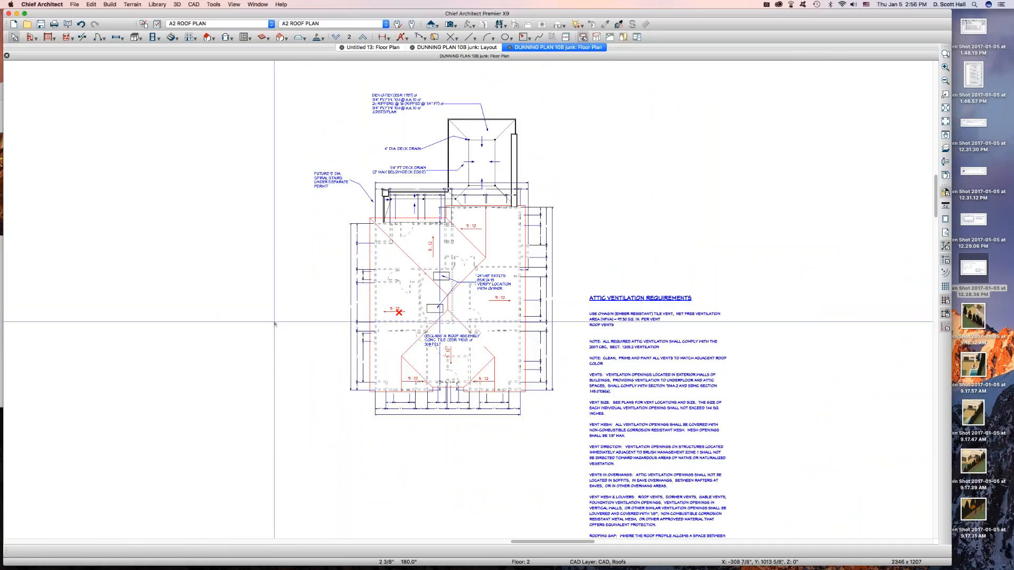
pyautogui.press('super+shift+a')
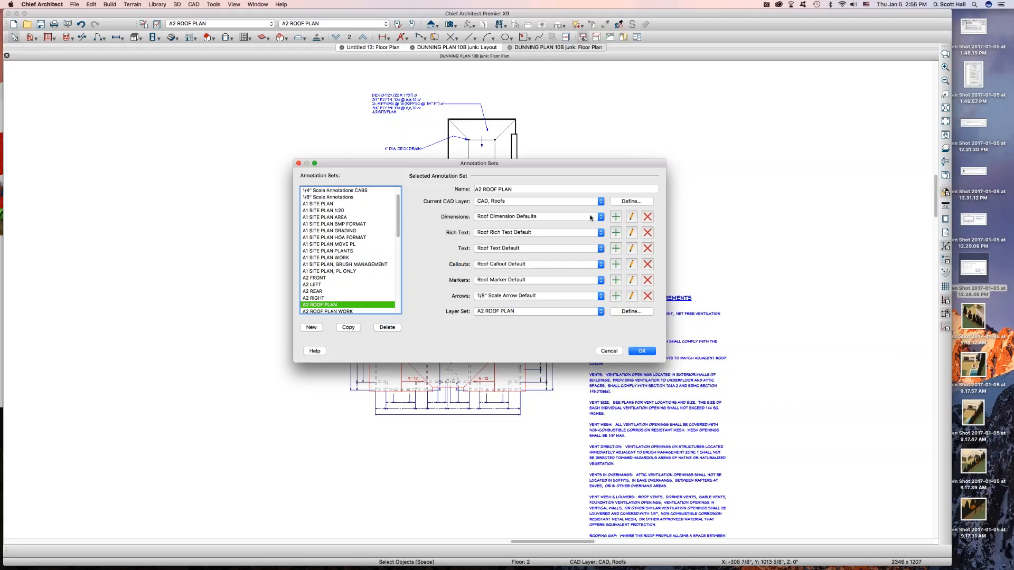
pyautogui.click(631, 217)
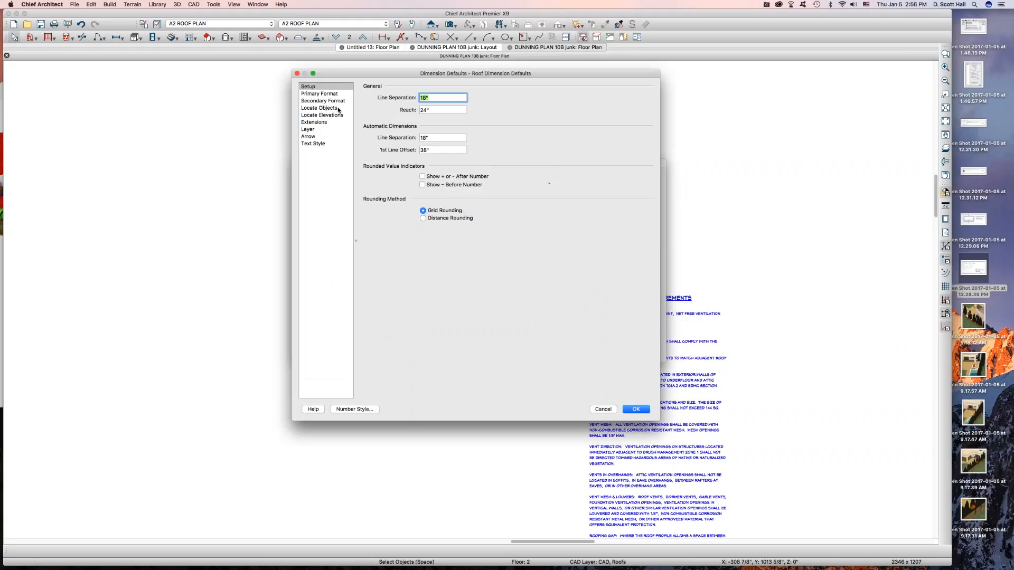
pyautogui.click(307, 146)
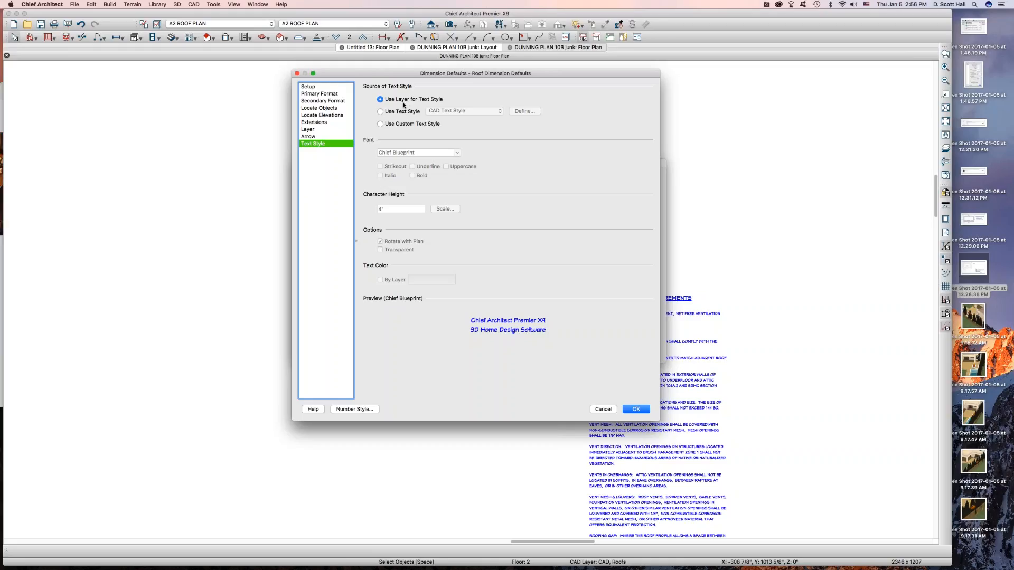
pyautogui.click(636, 410)
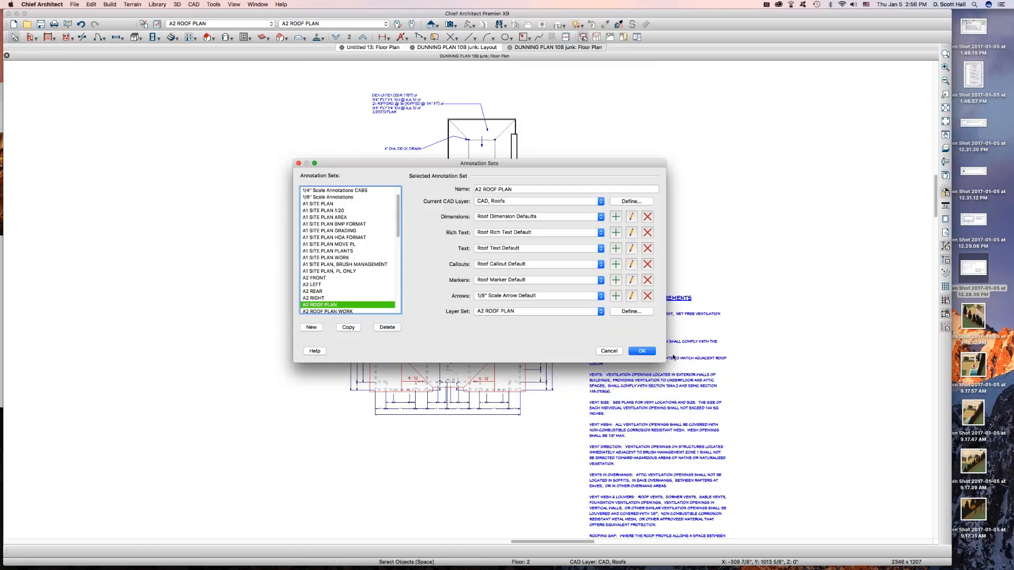
pyautogui.click(643, 351)
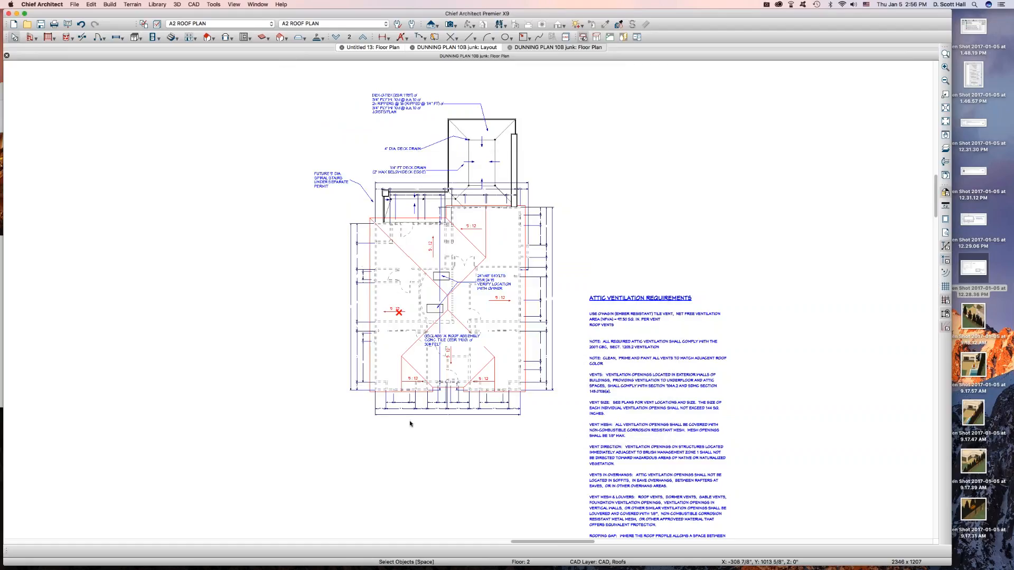
# Step: Try deleting all the dimension lines around the roof plan, and undo the deletion
pyautogui.scroll(5, 409, 422)
pyautogui.scroll(-6, 326, 410)
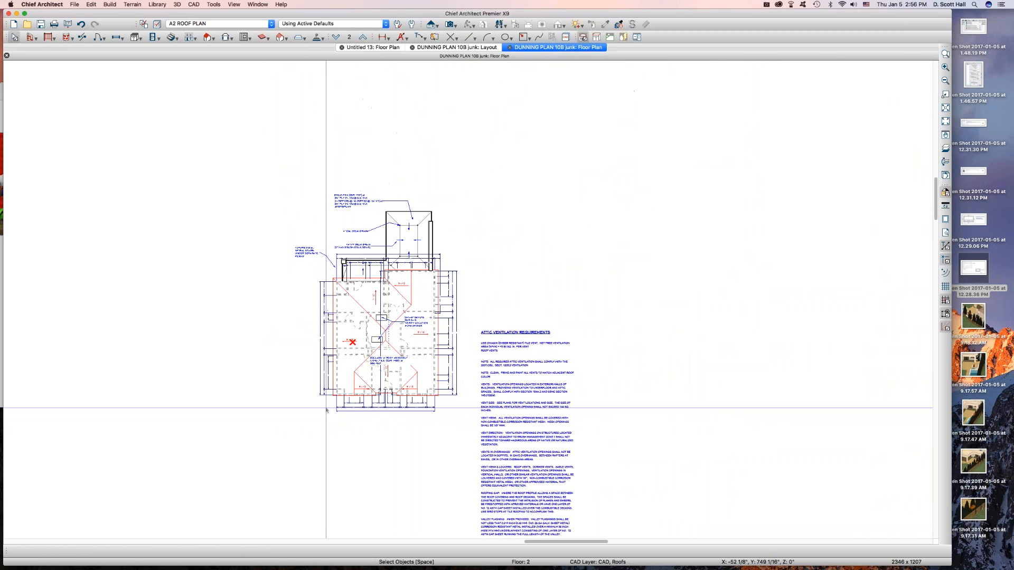
pyautogui.press('d')
pyautogui.keyDown('shift'); pyautogui.moveTo(227, 172); pyautogui.dragTo(679, 538); pyautogui.keyUp('shift')
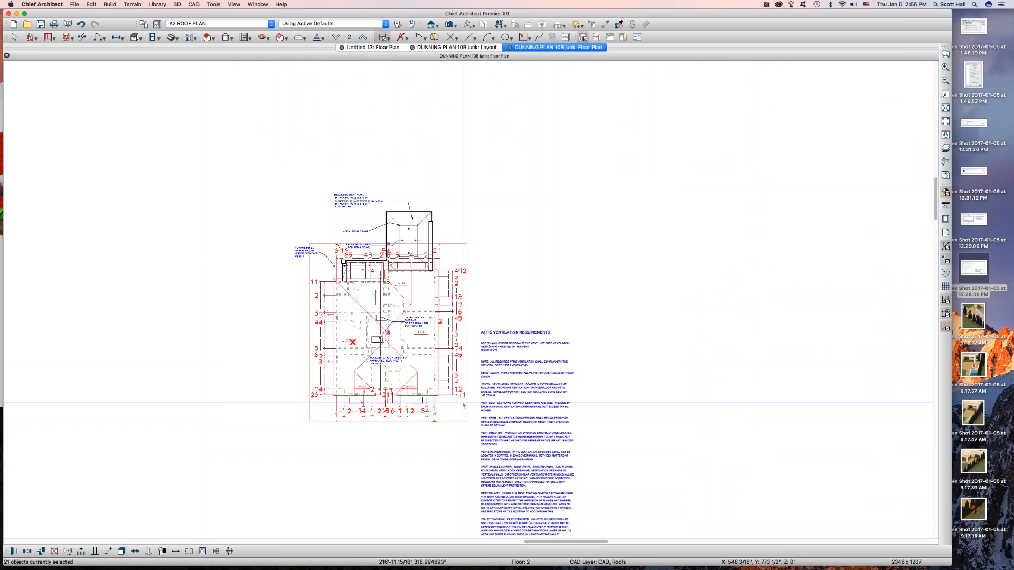
pyautogui.press('Delete')
pyautogui.scroll(2, 396, 298)
pyautogui.press('space')
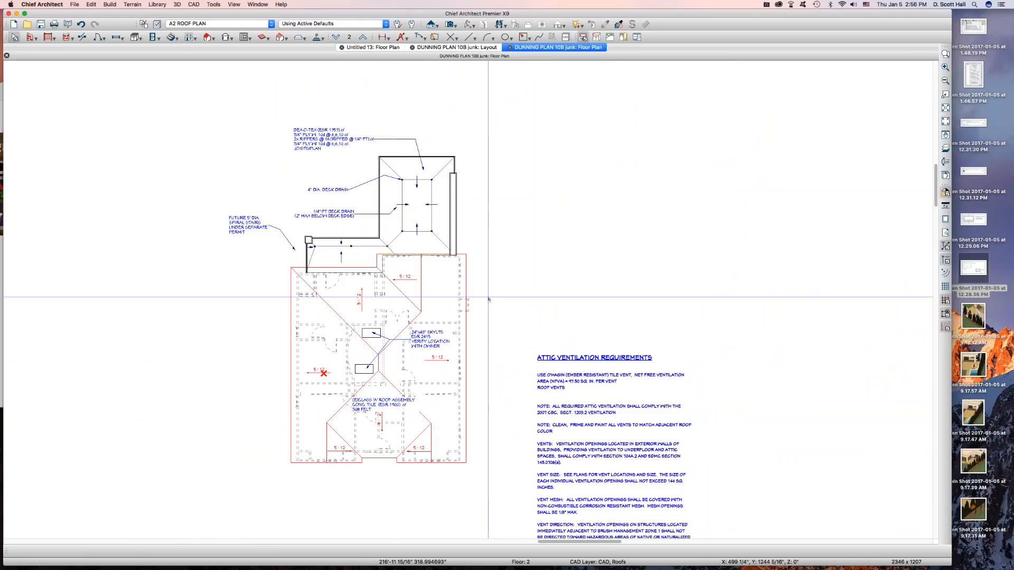
pyautogui.press('super+z')
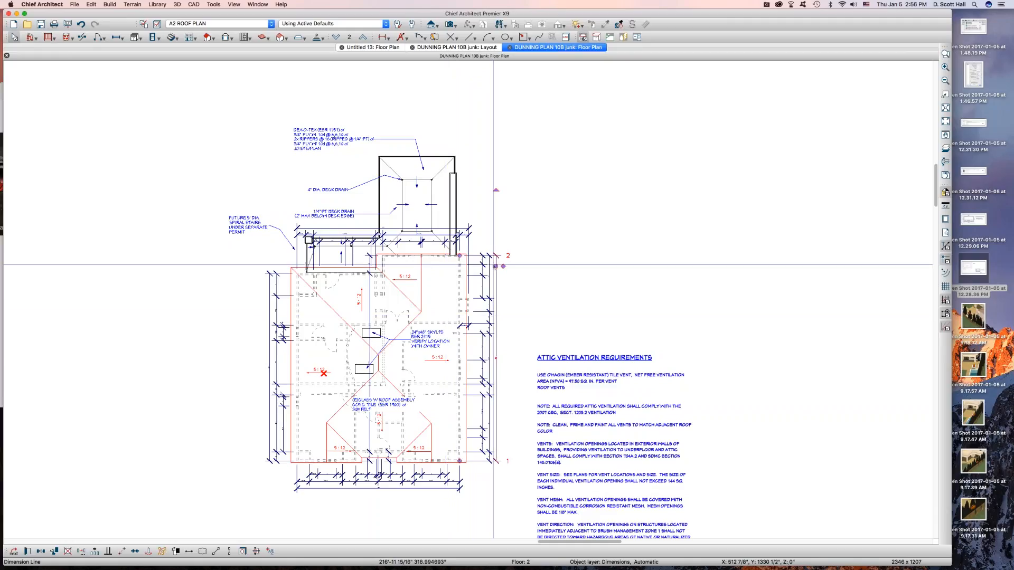
# Step: Check the layer assignment in the specification of the outermost vertical dimension line beside the roof plan
pyautogui.doubleClick(495, 266)
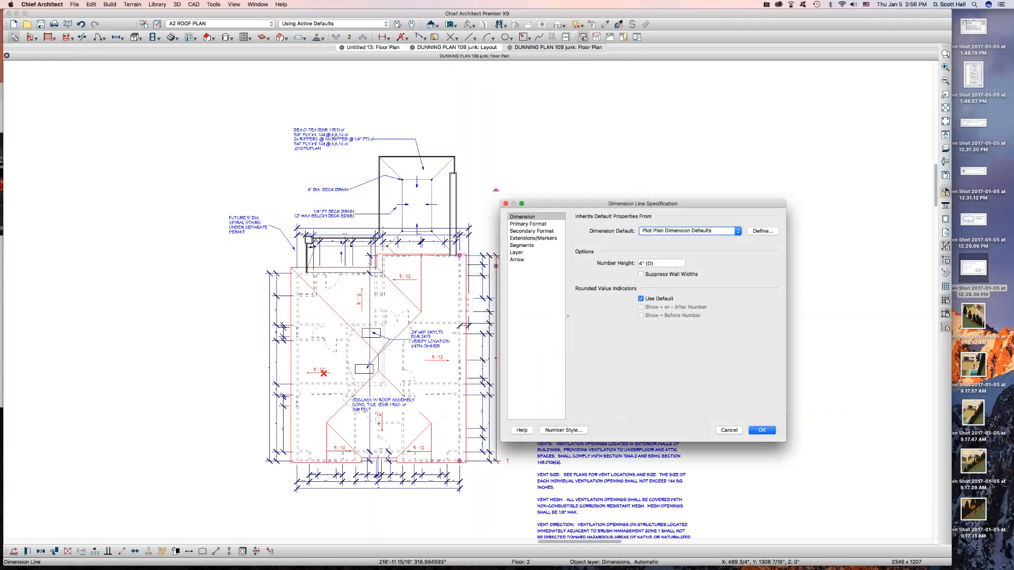
pyautogui.click(518, 253)
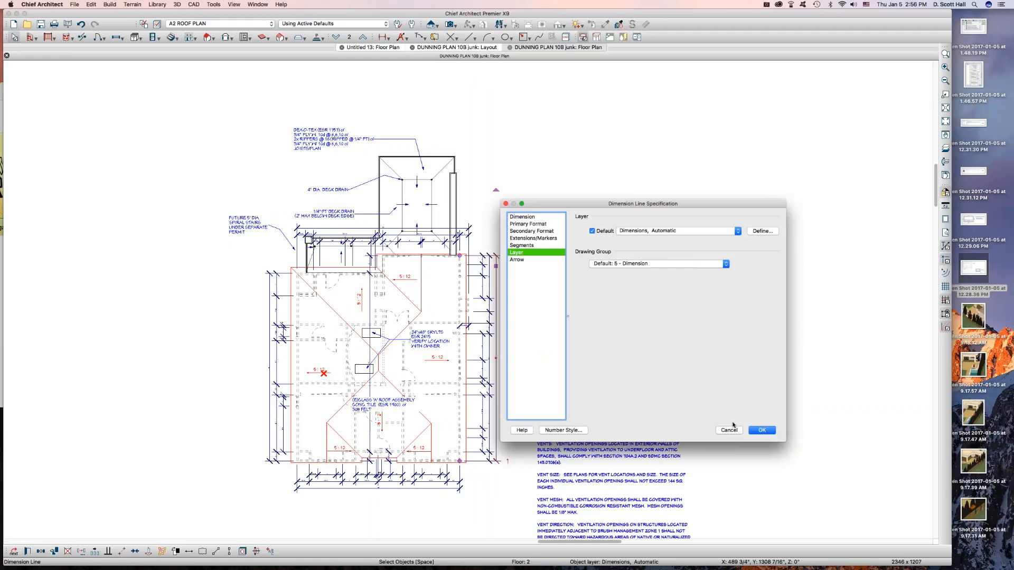
pyautogui.click(730, 429)
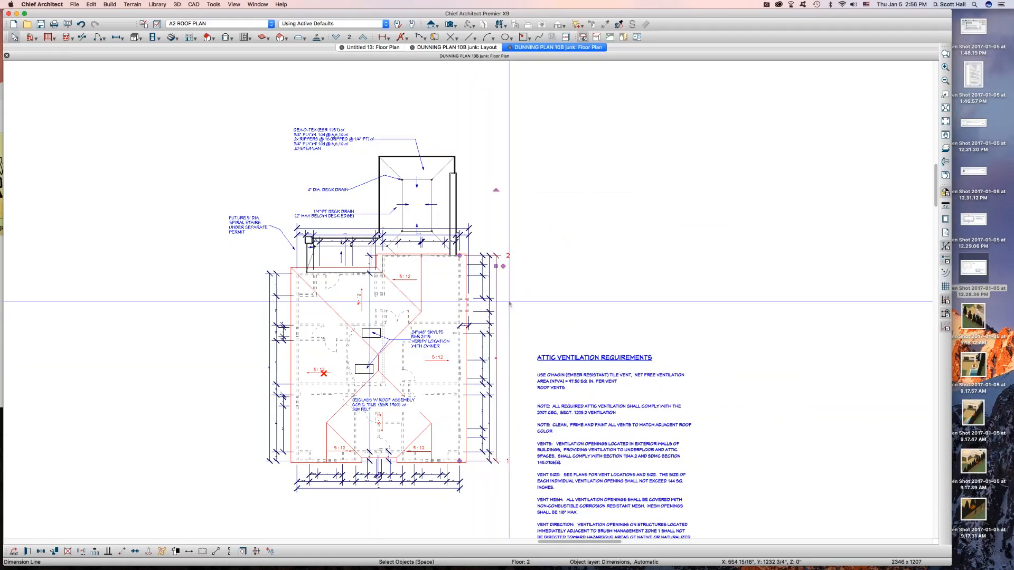
# Step: Set the text style of the dimension line's layer, "Dimensions, Automatic", to 8 CB in the A2 ROOF PLAN layer set
pyautogui.press('l')
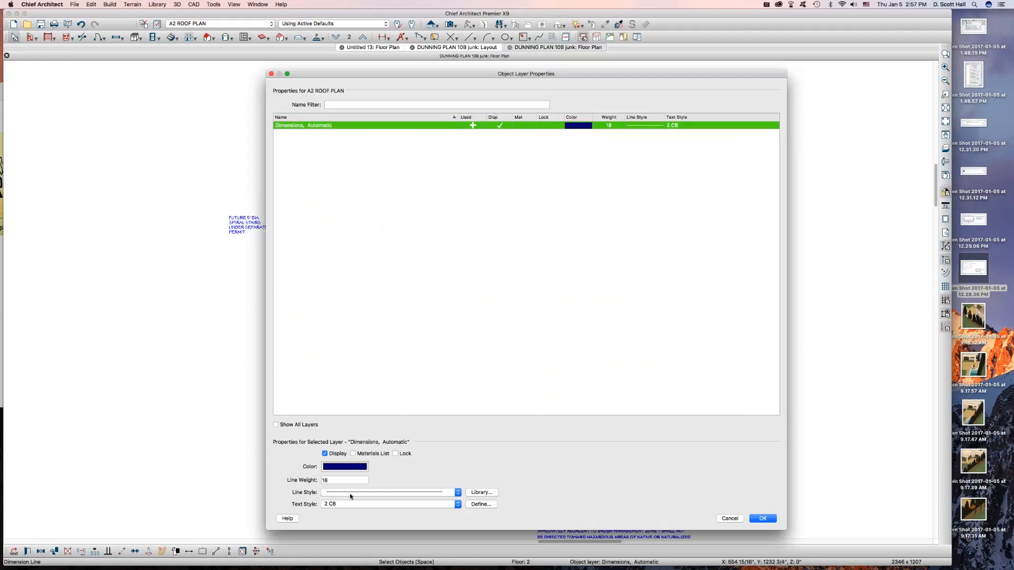
pyautogui.click(458, 504)
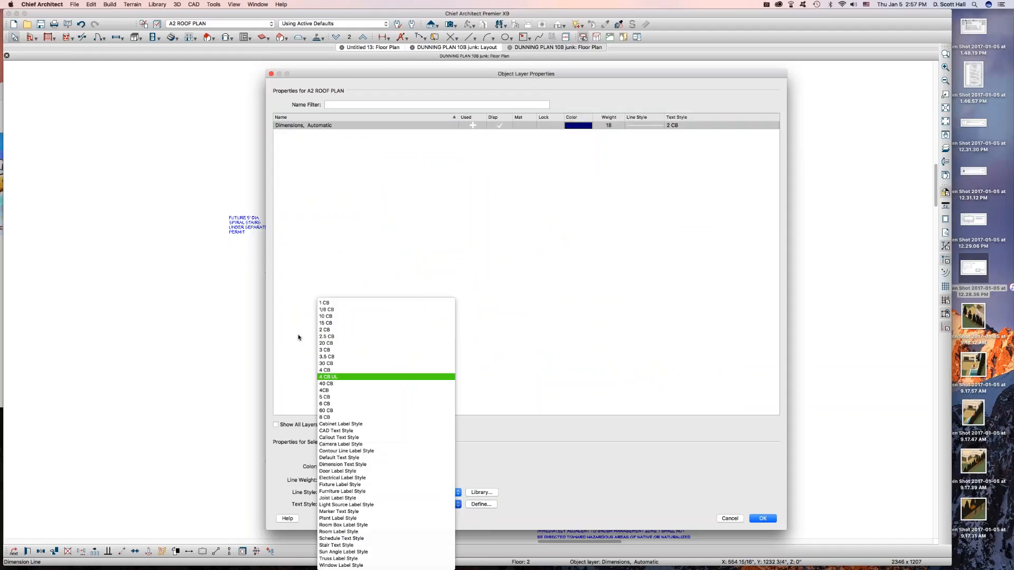
pyautogui.click(325, 417)
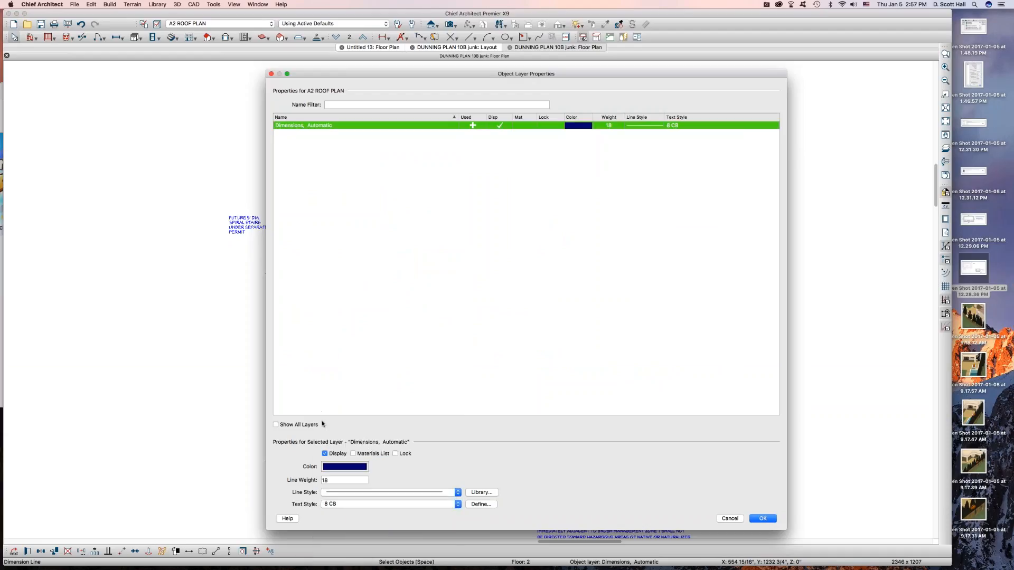
pyautogui.press('Return')
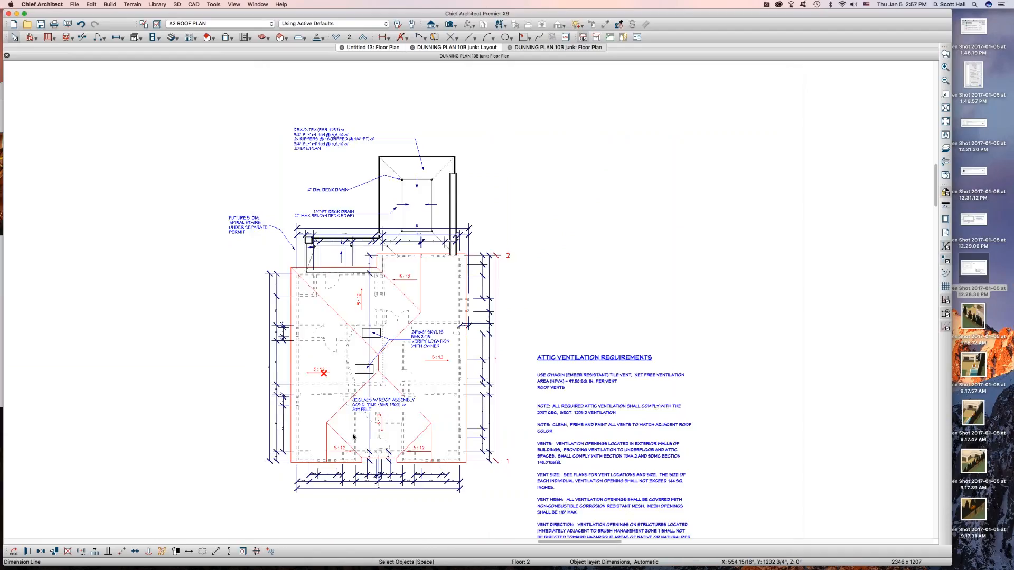
# Step: Examine the resized dimension text and tick marks around the roof plan, and review the dimension layer's properties
pyautogui.scroll(2, 407, 415)
pyautogui.scroll(2, 482, 314)
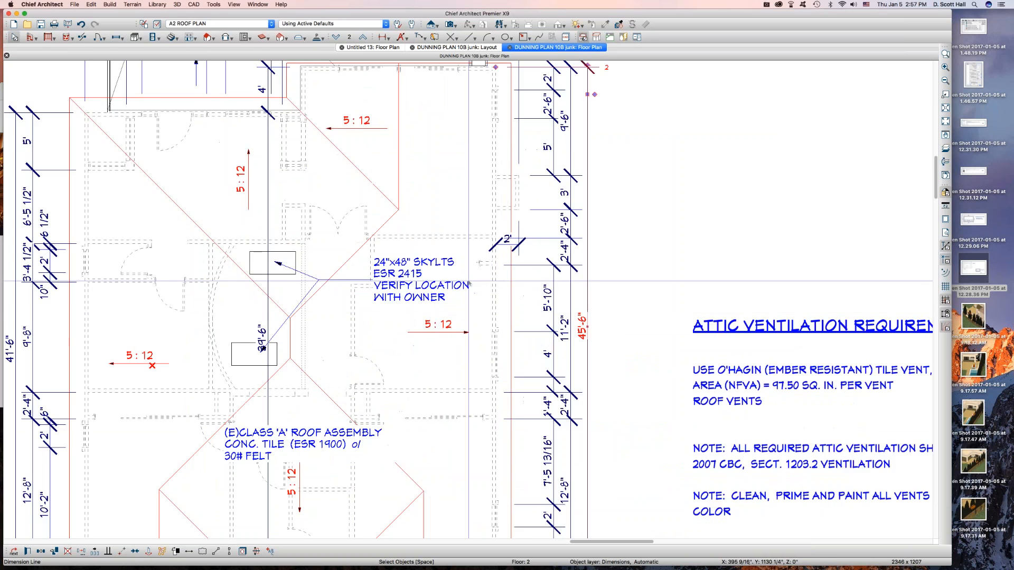
pyautogui.scroll(-5, 467, 276)
pyautogui.scroll(5, 469, 278)
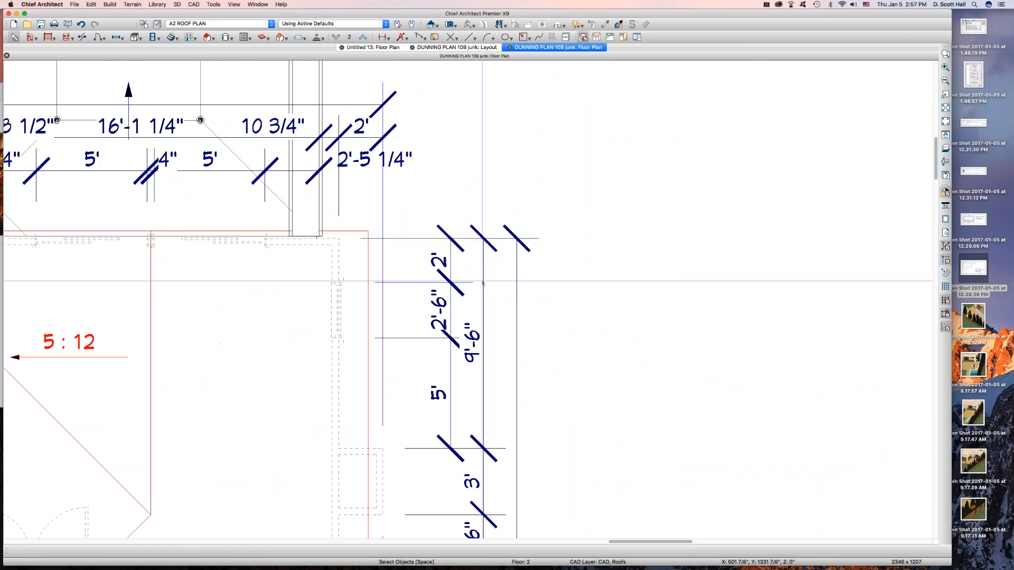
pyautogui.scroll(-3, 473, 154)
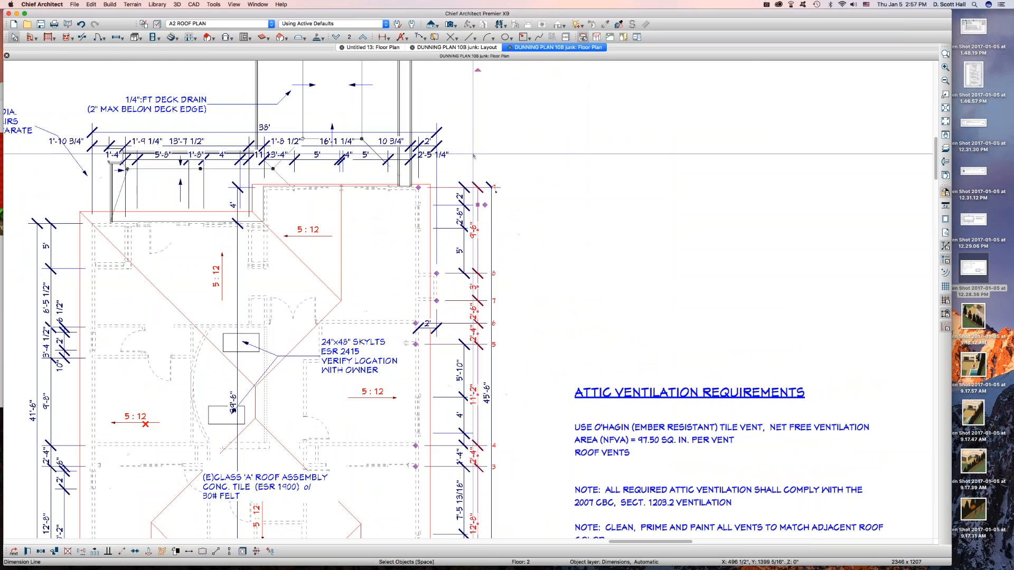
pyautogui.press('l')
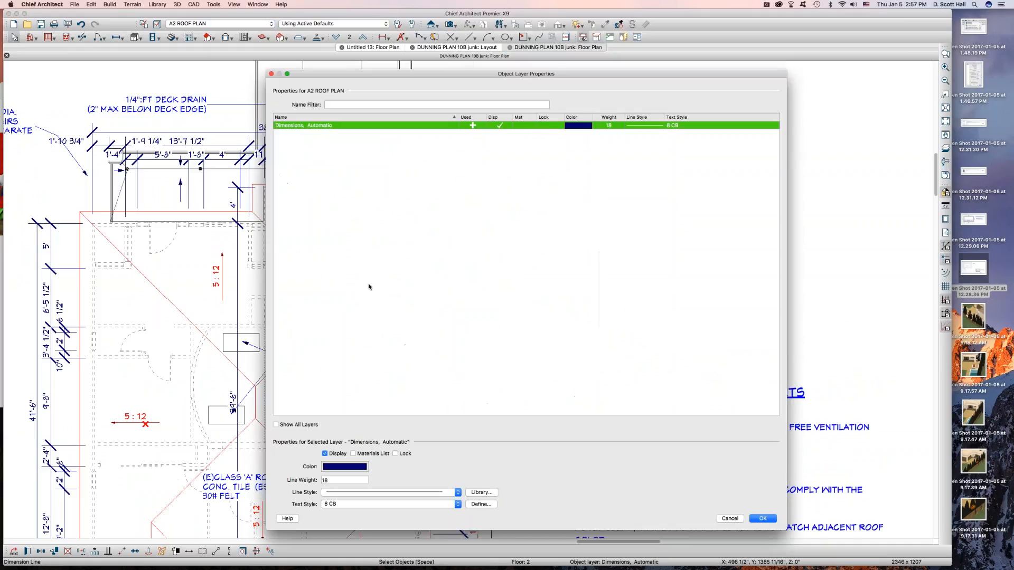
pyautogui.click(729, 518)
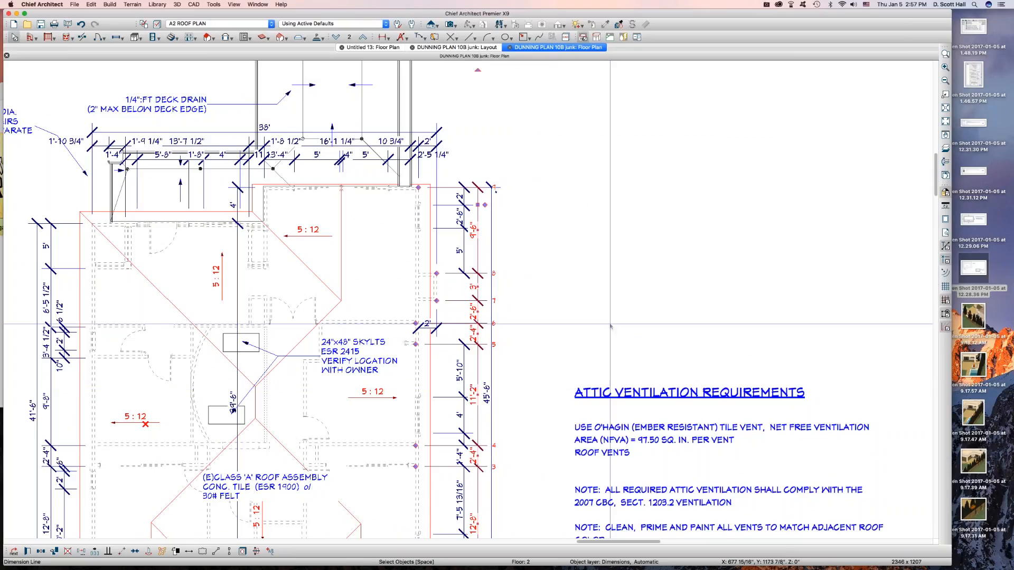
pyautogui.click(491, 221)
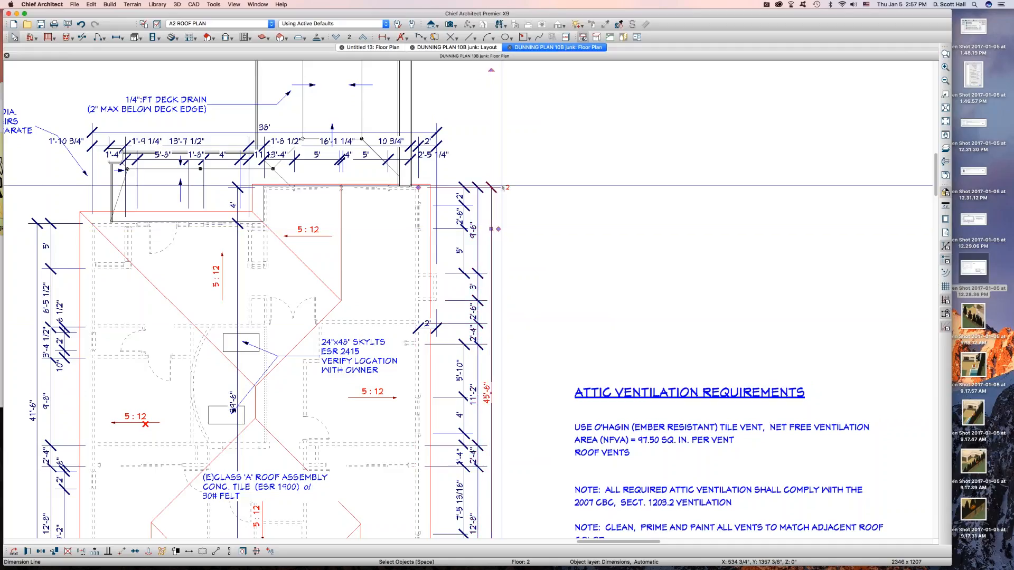
pyautogui.click(570, 195)
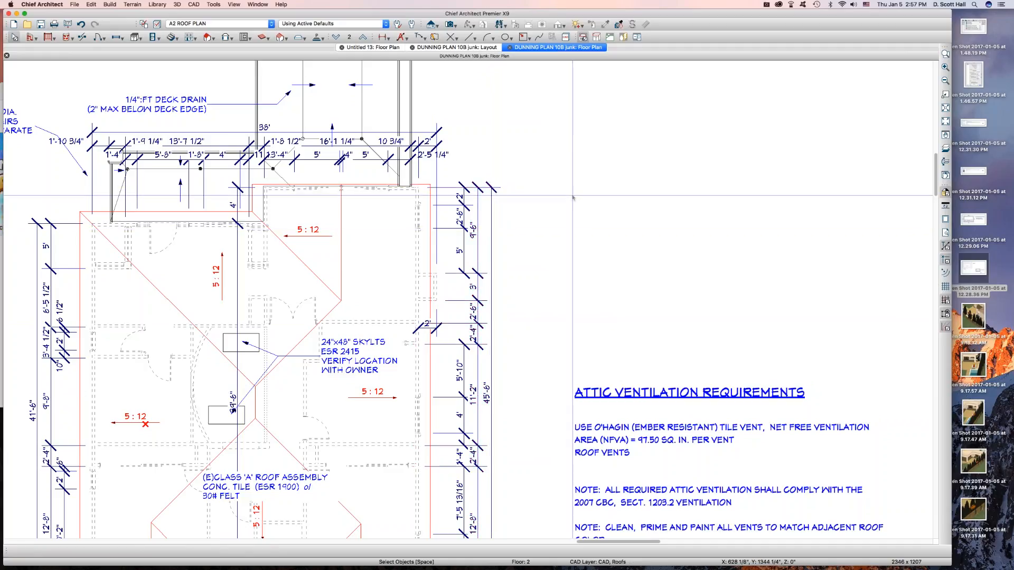
# Step: Set the arrow size to 2 in the Roof Dimension Defaults of the A2 ROOF PLAN annotation set
pyautogui.press('a')
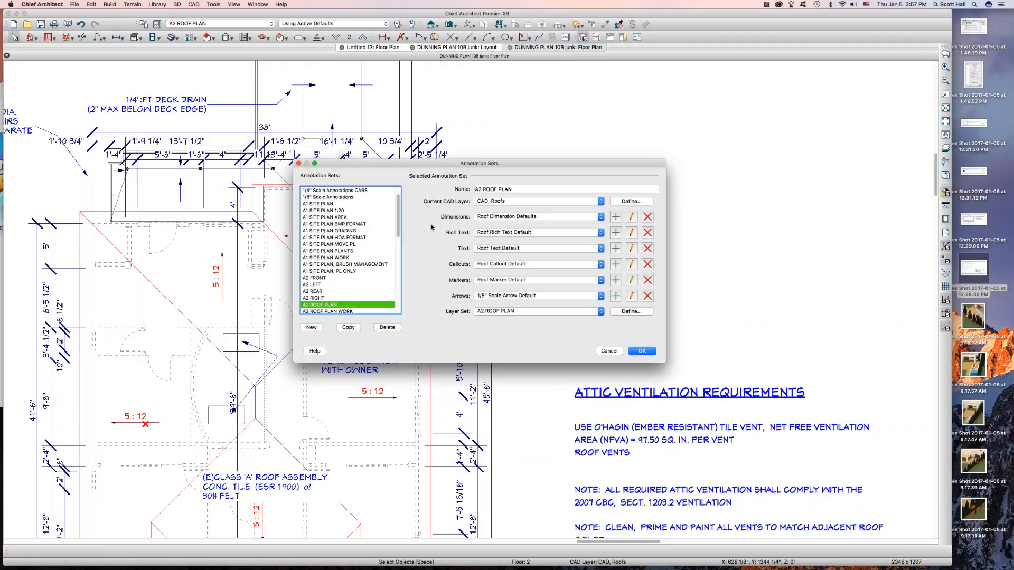
pyautogui.click(632, 218)
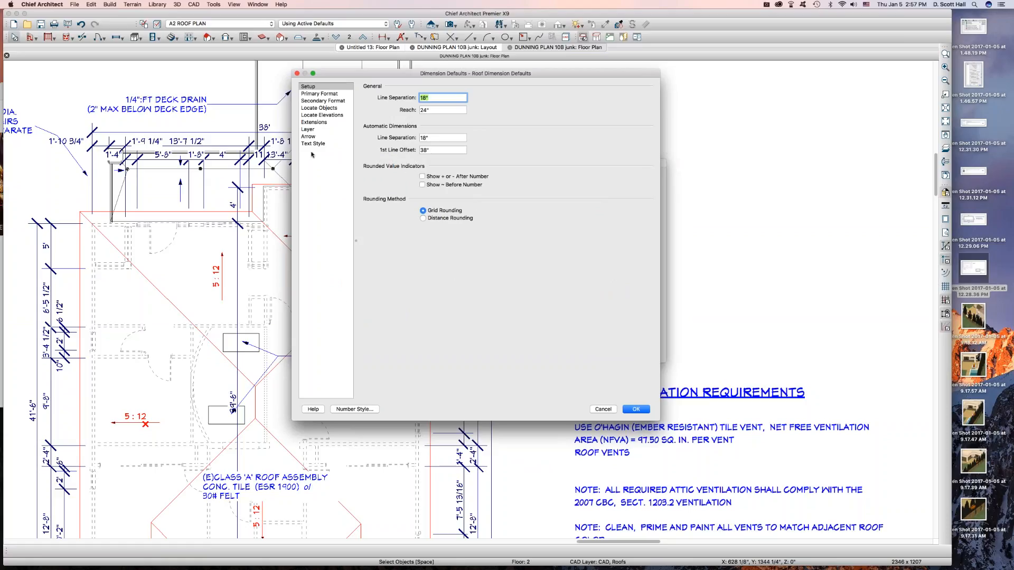
pyautogui.click(311, 136)
pyautogui.press('Tab')
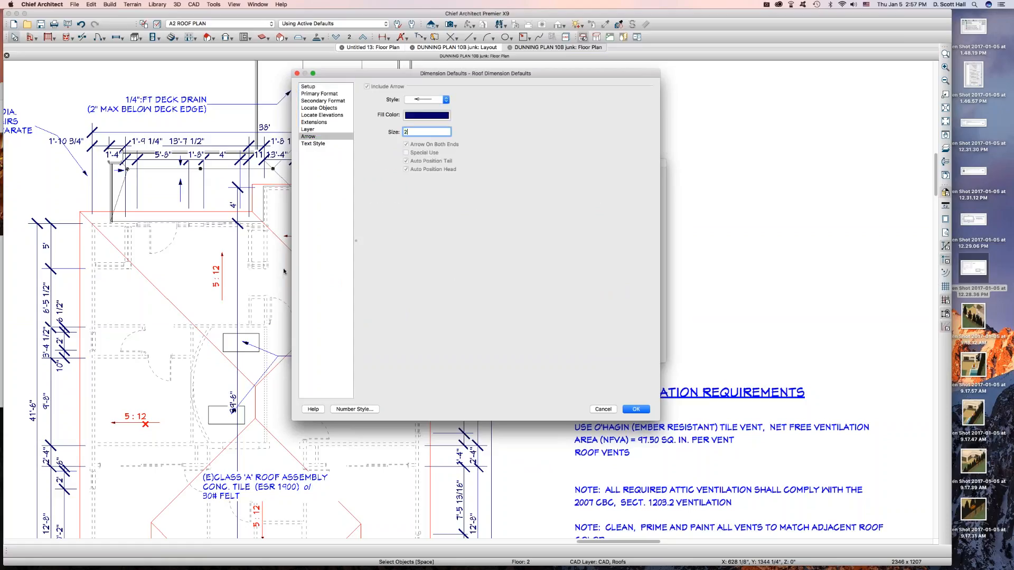
pyautogui.press('Return')
pyautogui.click(641, 350)
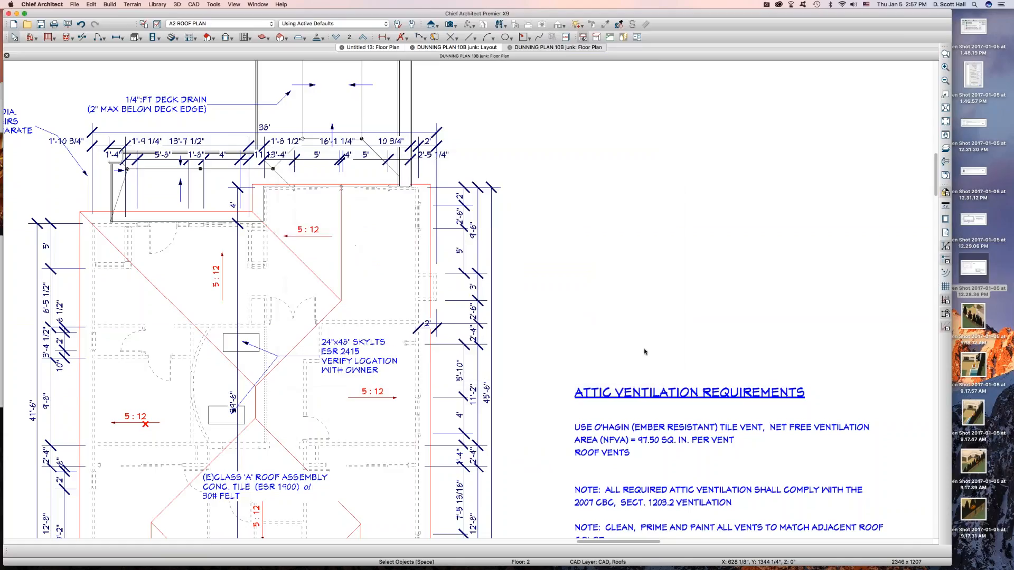
# Step: Select all dimension lines around the roof plan together and reduce their arrow size
pyautogui.scroll(-3, 529, 190)
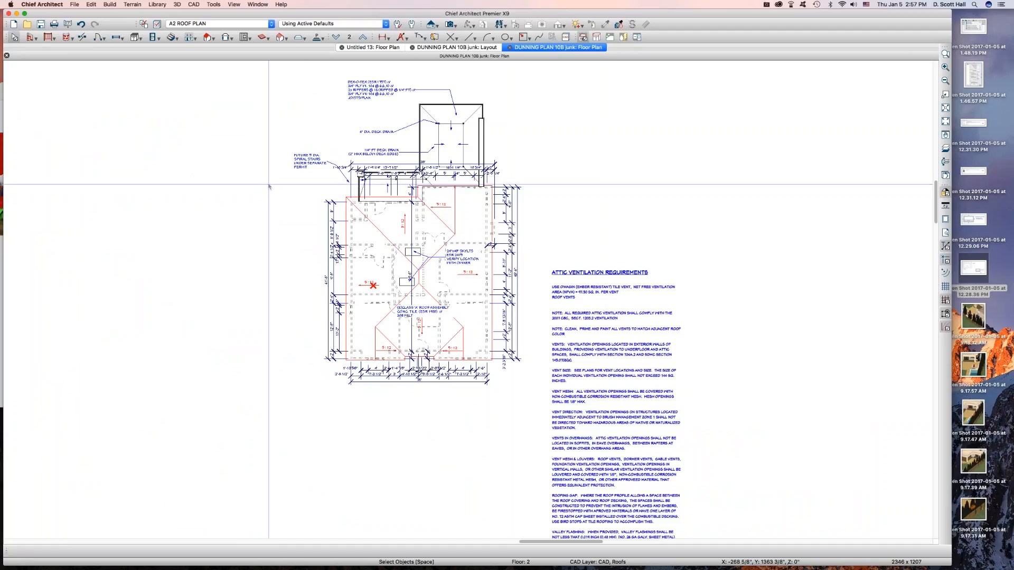
pyautogui.press('m')
pyautogui.moveTo(276, 93); pyautogui.dragTo(554, 495)
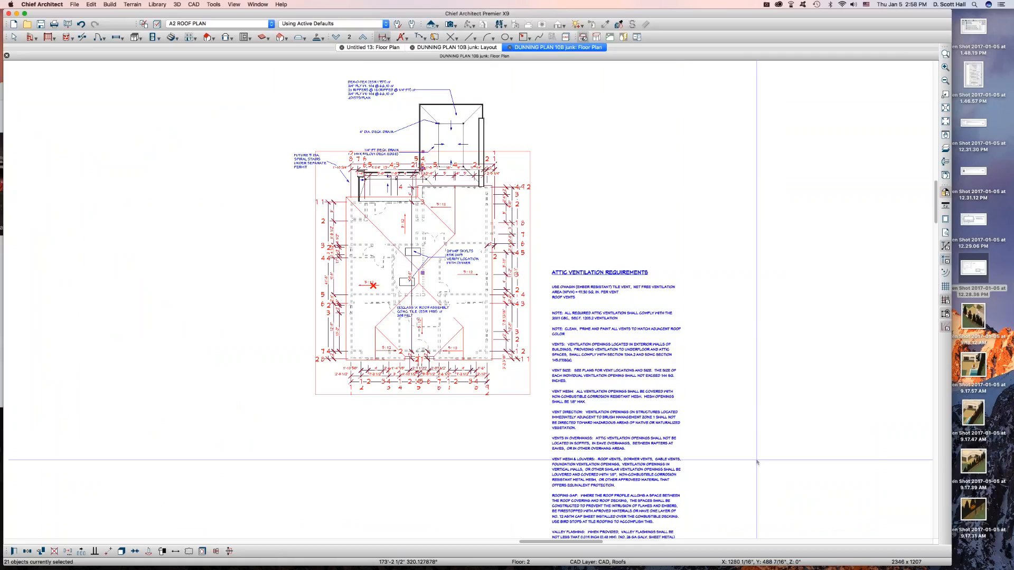
pyautogui.press('super+e')
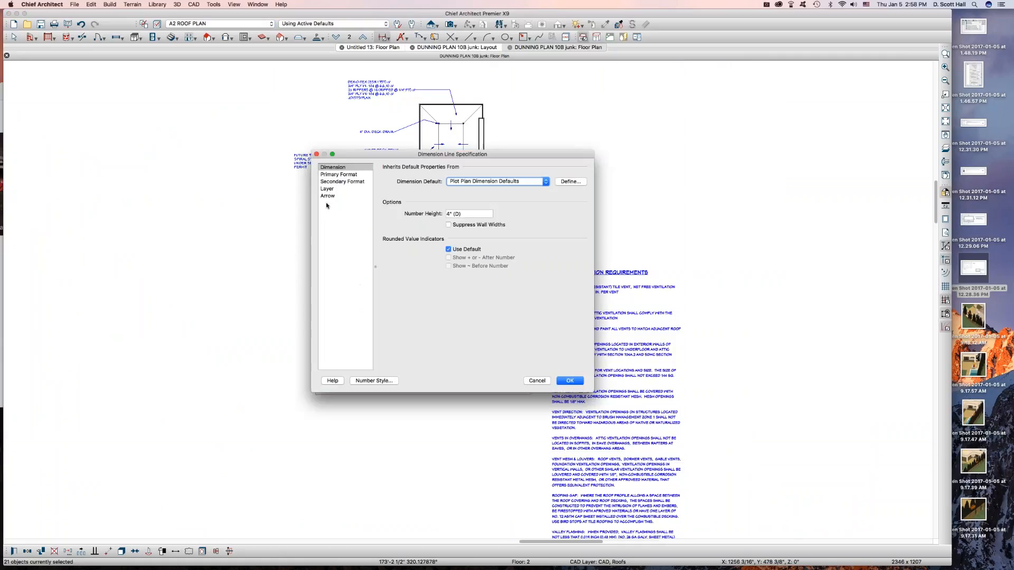
pyautogui.click(339, 195)
pyautogui.press('Tab')
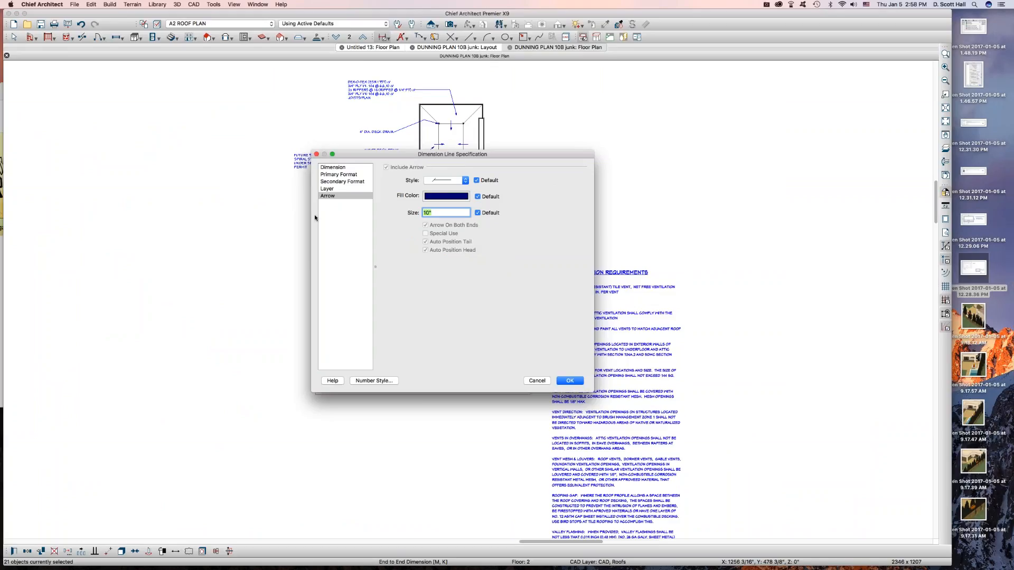
pyautogui.press('Return')
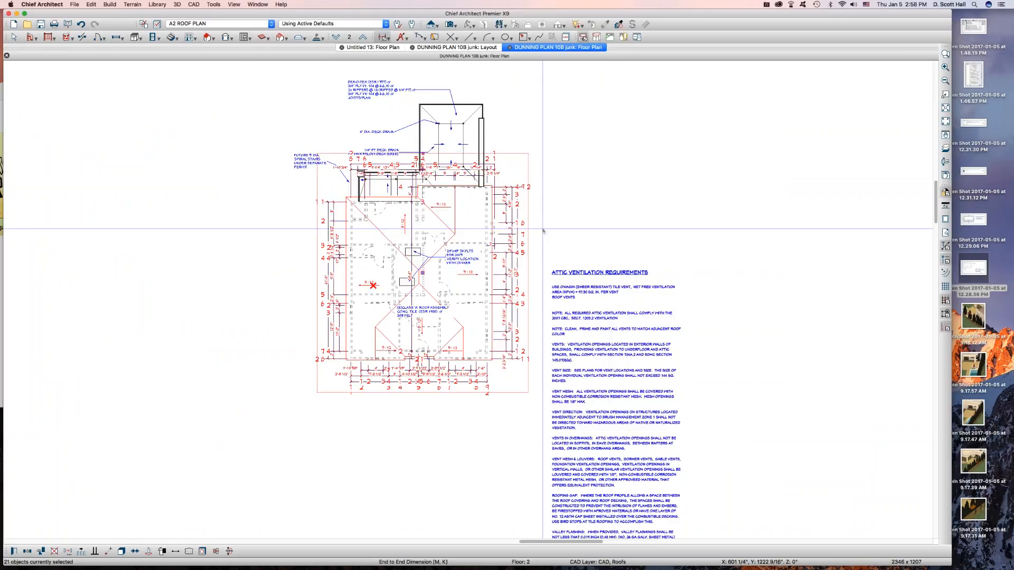
# Step: Examine the tick marks and text of the dimension lines around the roof plan
pyautogui.scroll(5, 542, 230)
pyautogui.press('space')
pyautogui.scroll(4, 623, 232)
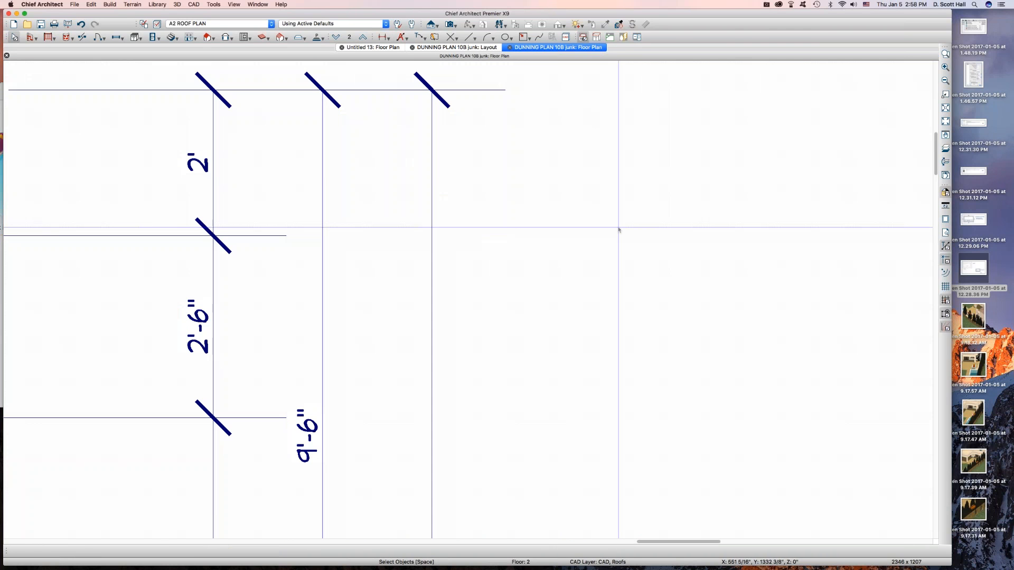
pyautogui.scroll(-5, 423, 130)
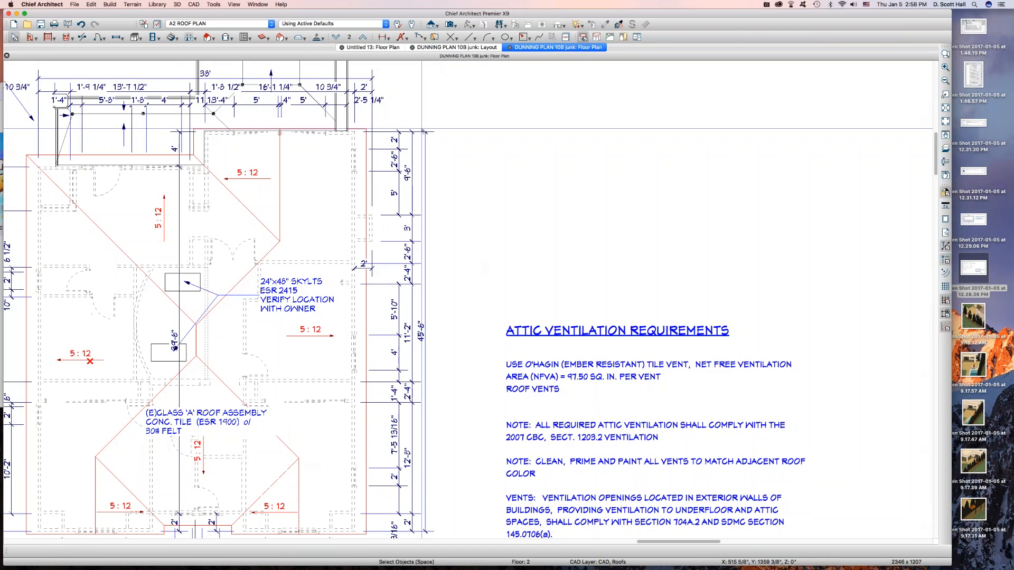
pyautogui.scroll(-3, 423, 130)
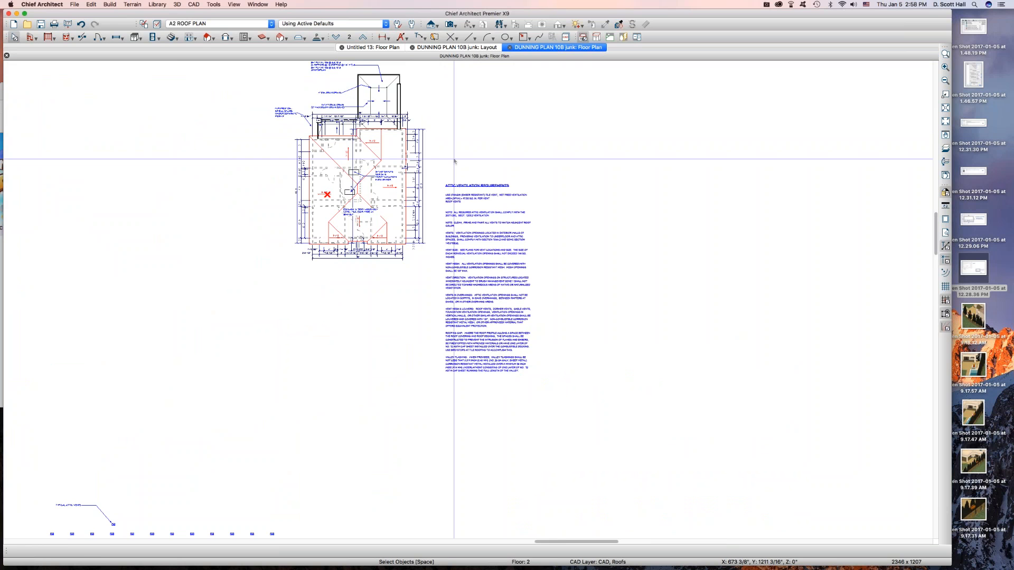
pyautogui.scroll(2, 385, 168)
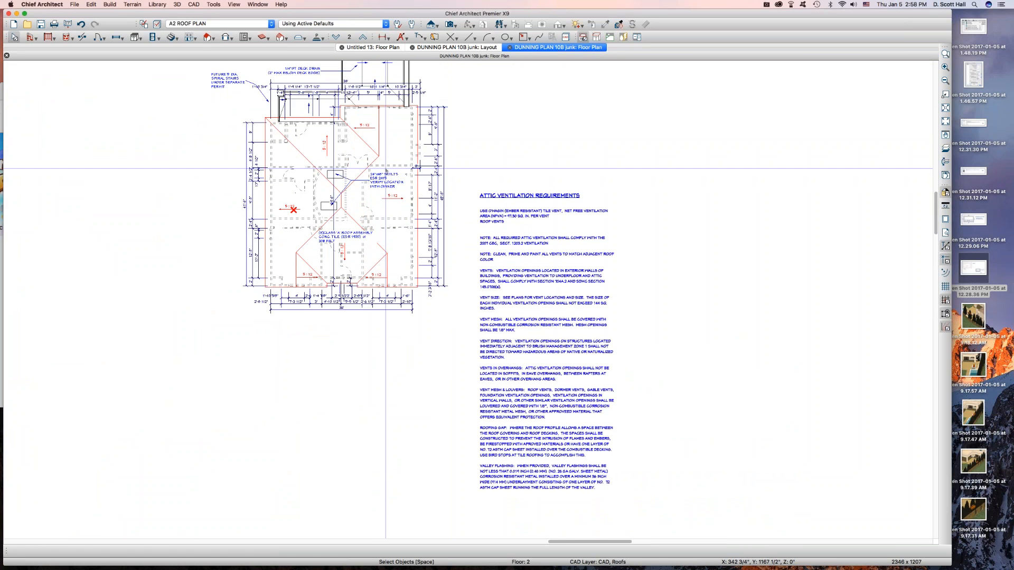
# Step: From the layer properties of the 24"x48" skylight note, copy the 8 CB text style as a new style named 16 CB
pyautogui.click(378, 184)
pyautogui.scroll(4, 378, 185)
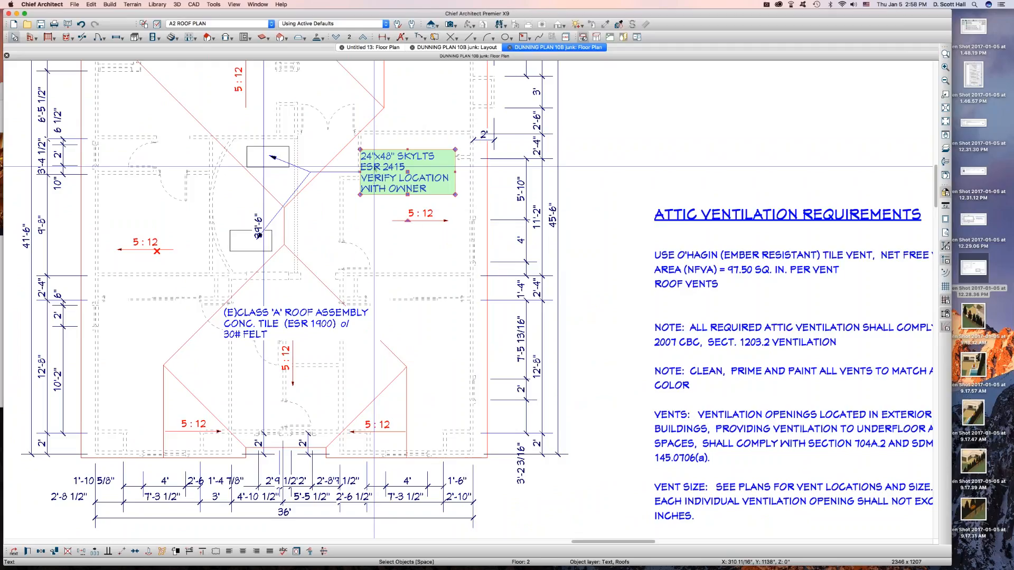
pyautogui.press('l')
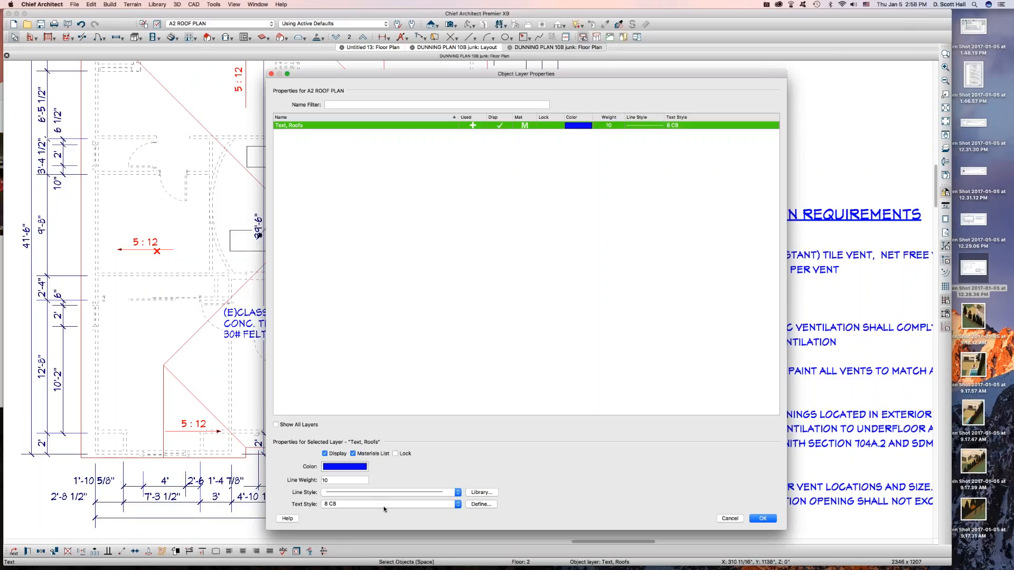
pyautogui.click(481, 504)
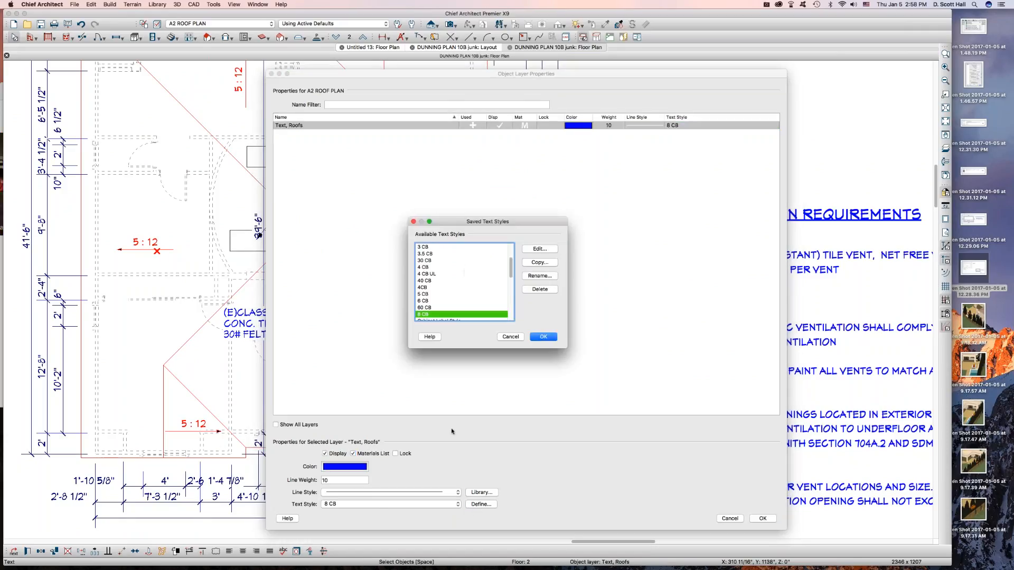
pyautogui.click(533, 263)
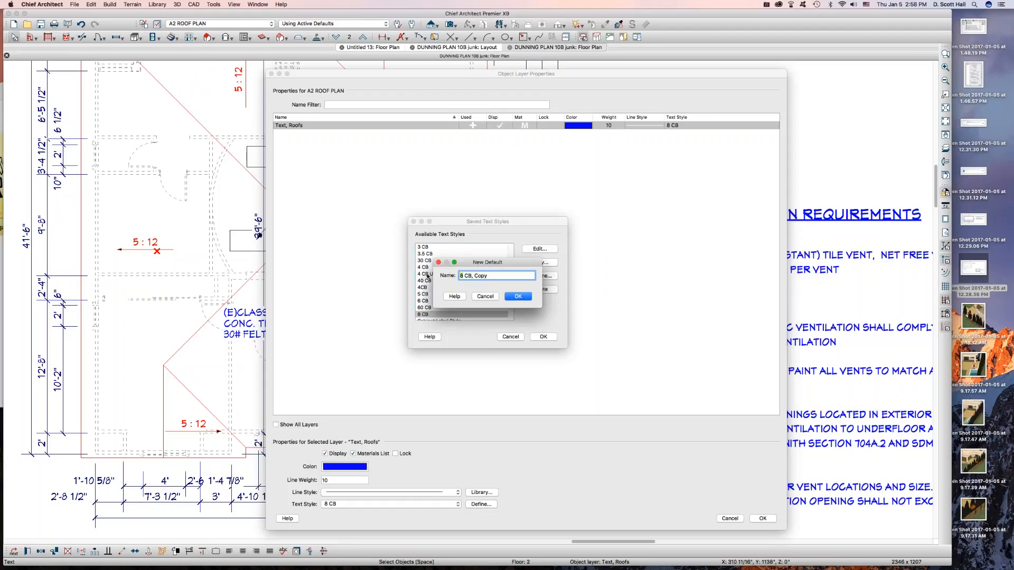
pyautogui.write('16')
pyautogui.moveTo(475, 276); pyautogui.dragTo(490, 275)
pyautogui.press('BackSpace')
pyautogui.click(518, 296)
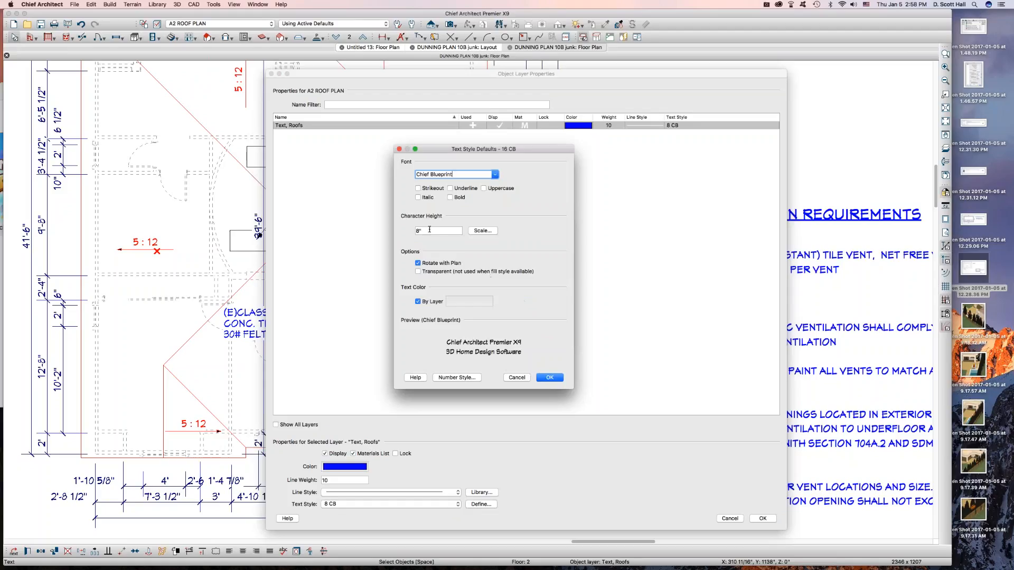
# Step: Set the 16 CB style's character height to 16 and assign the style to the "Text, Roofs" layer
pyautogui.press('Tab')
pyautogui.write('16')
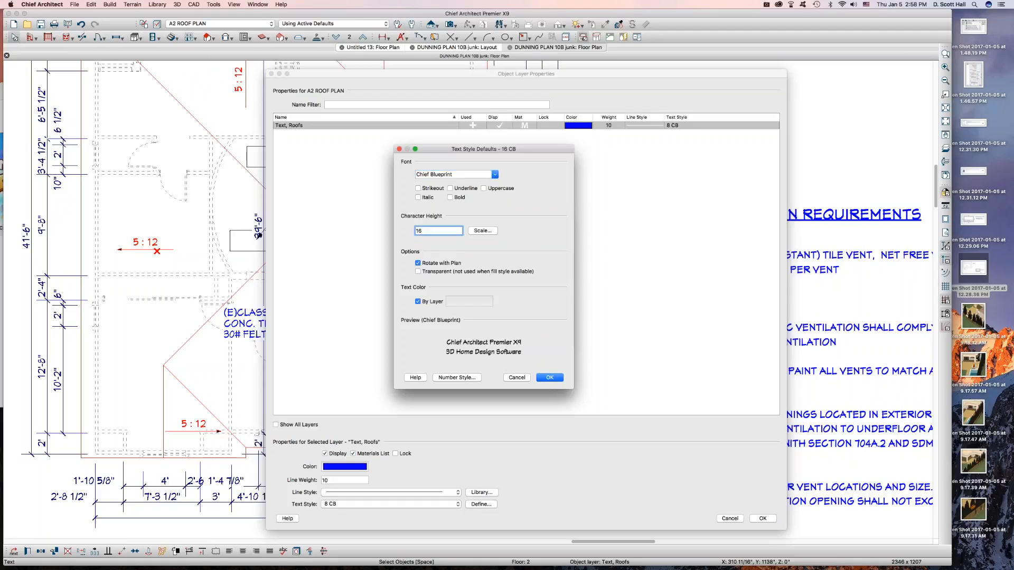
pyautogui.press('Return')
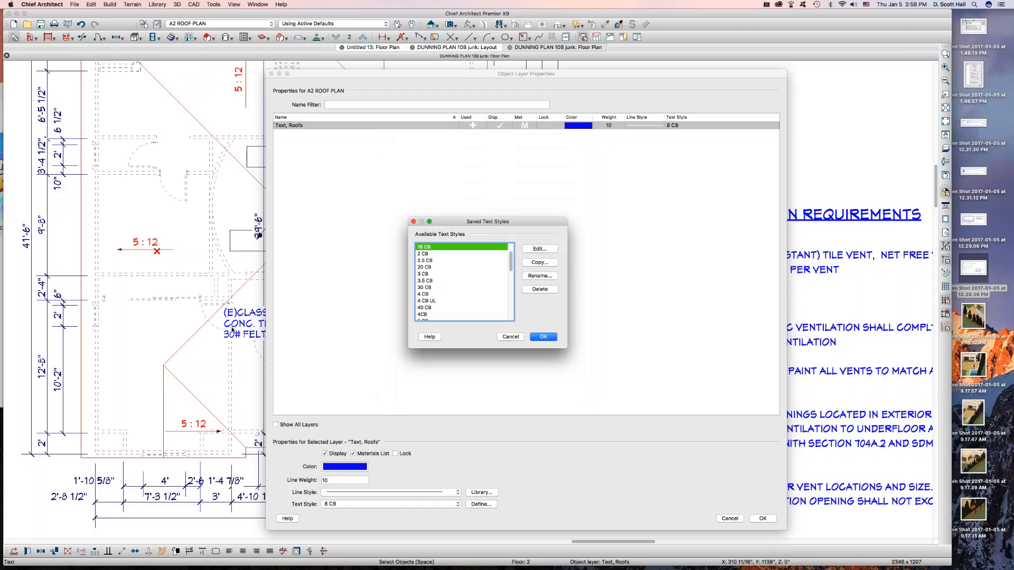
pyautogui.click(544, 337)
pyautogui.click(762, 519)
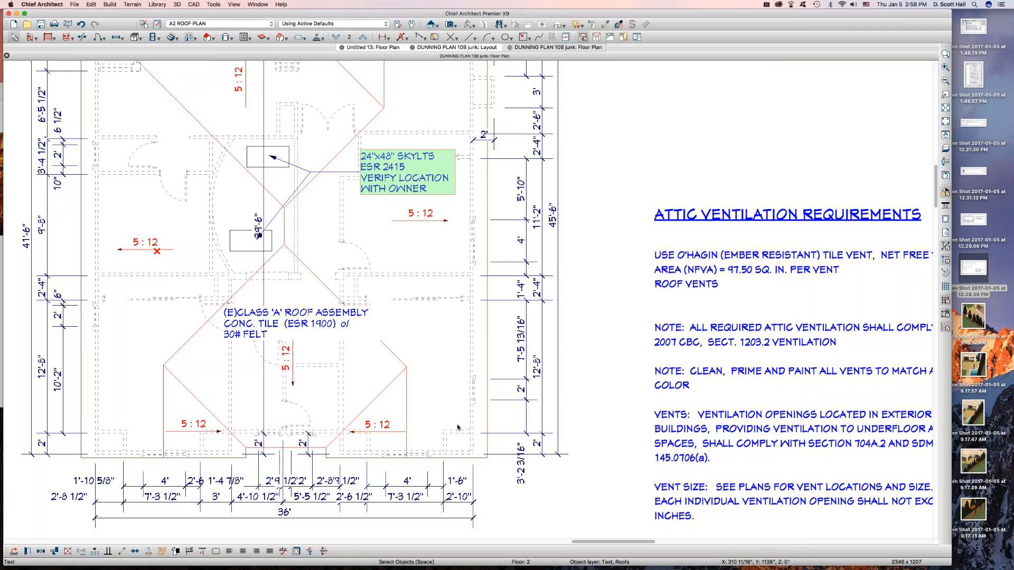
pyautogui.click(453, 420)
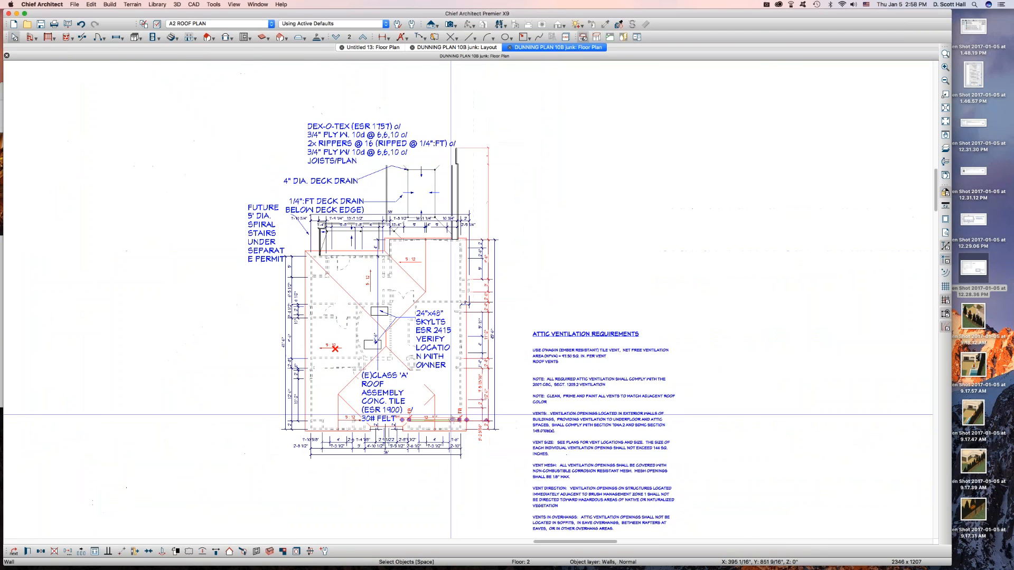
pyautogui.scroll(3, 452, 413)
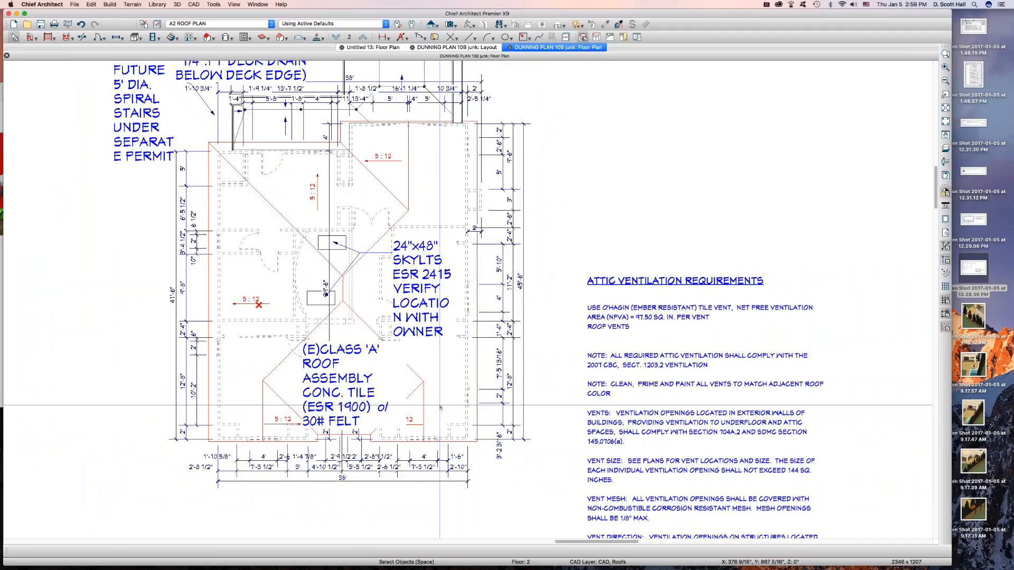
# Step: Switch the plan to the A4 FLOOR PLAN annotation set and its layer set
pyautogui.click(313, 24)
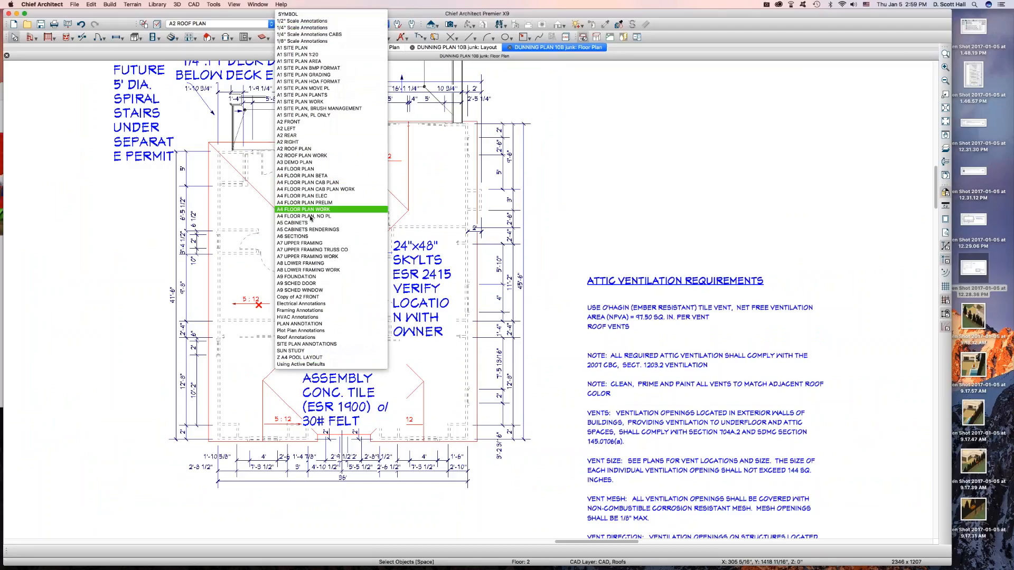
pyautogui.click(310, 169)
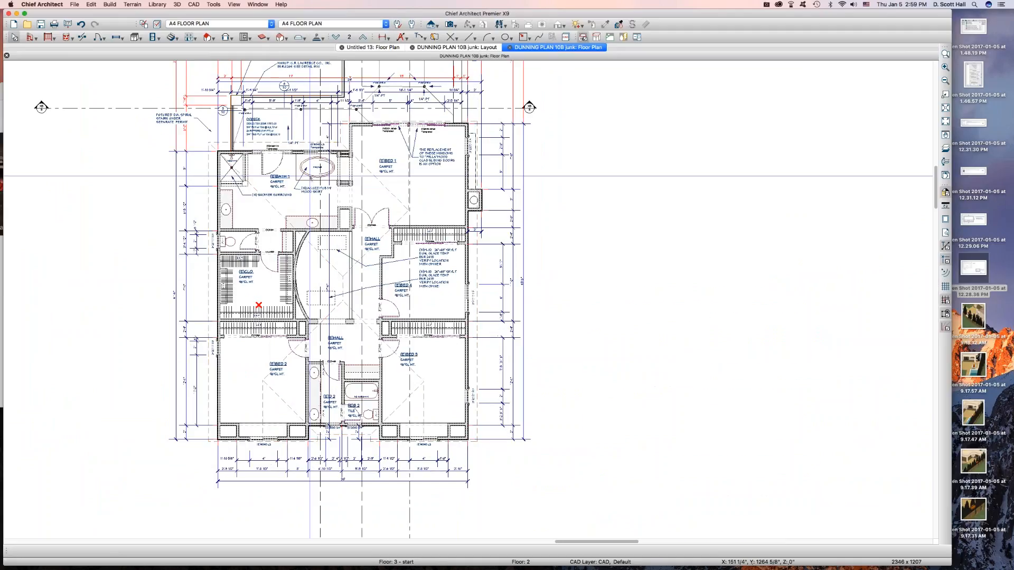
pyautogui.scroll(3, 317, 294)
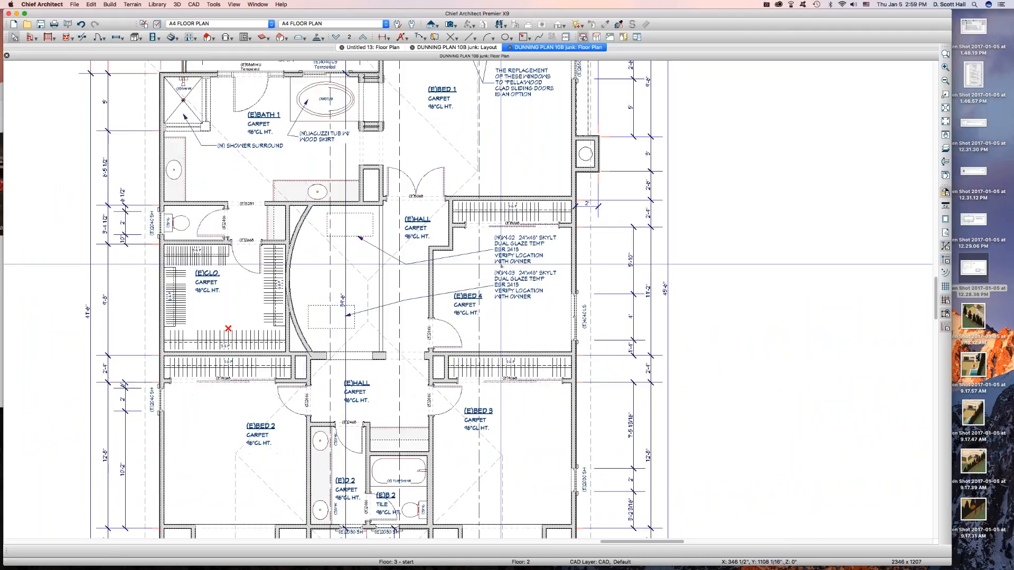
# Step: Check the upper skylight note's layer and review the layer properties of the exterior window in Bed 4
pyautogui.click(523, 240)
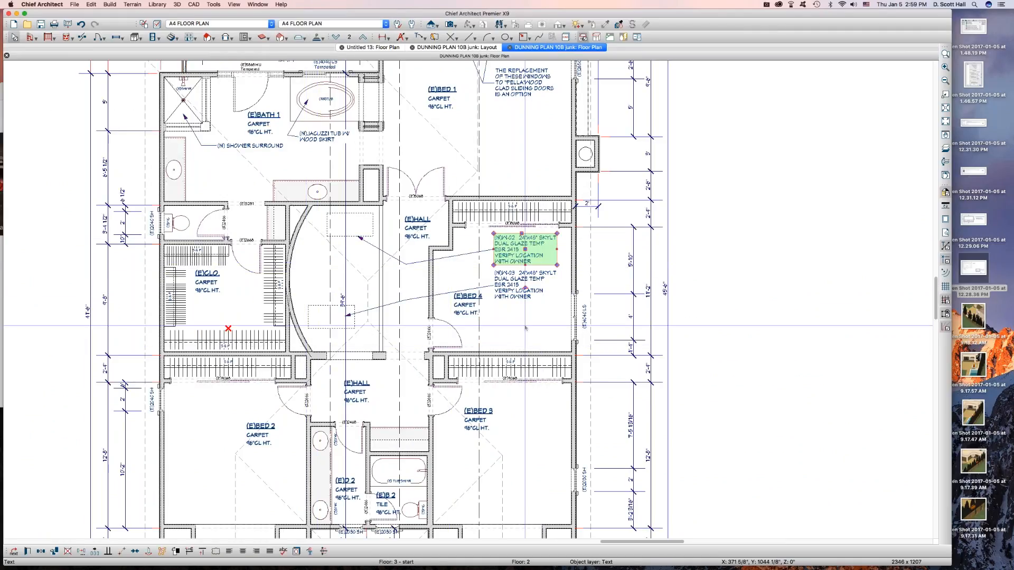
pyautogui.click(576, 318)
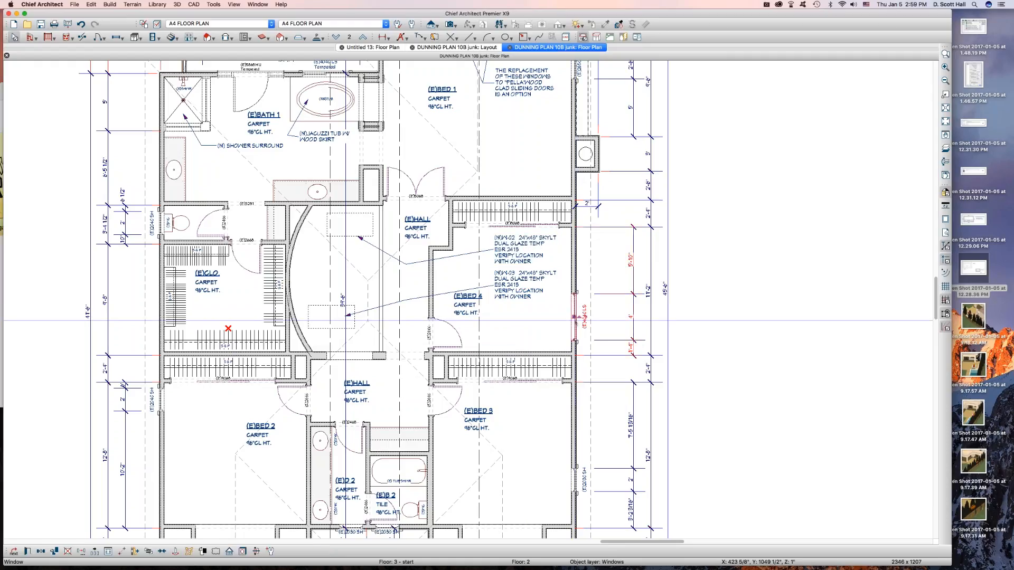
pyautogui.click(40, 551)
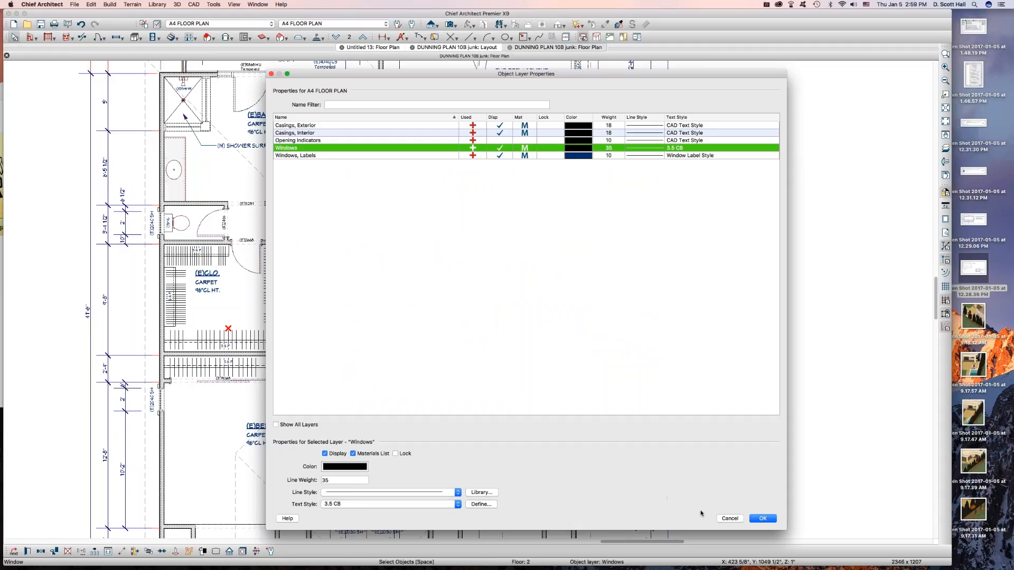
pyautogui.click(762, 519)
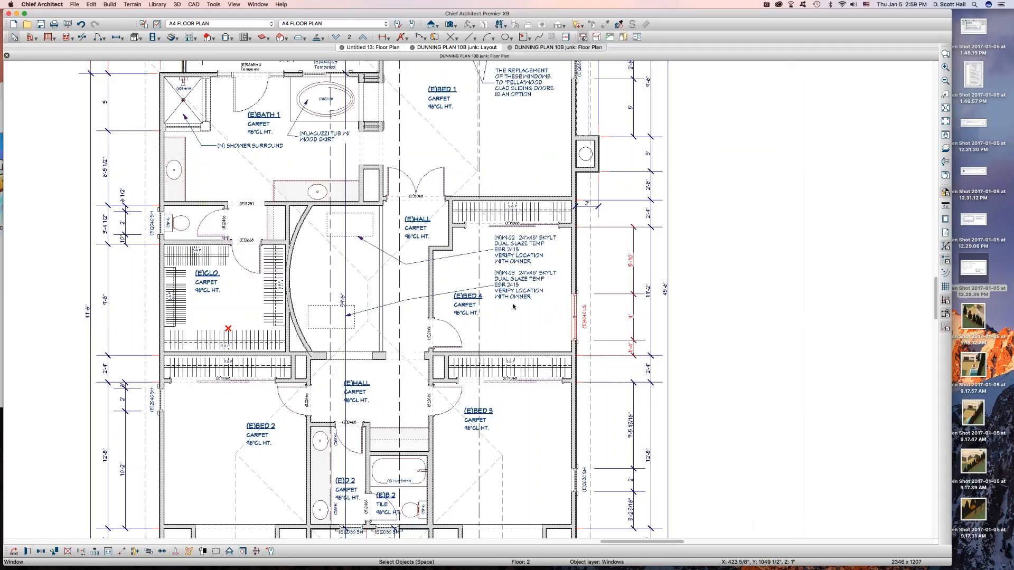
# Step: Set the text style of the "Dimensions, Automatic" layer to 8 CB in the A4 FLOOR PLAN layer set
pyautogui.click(132, 277)
pyautogui.scroll(-2, 187, 272)
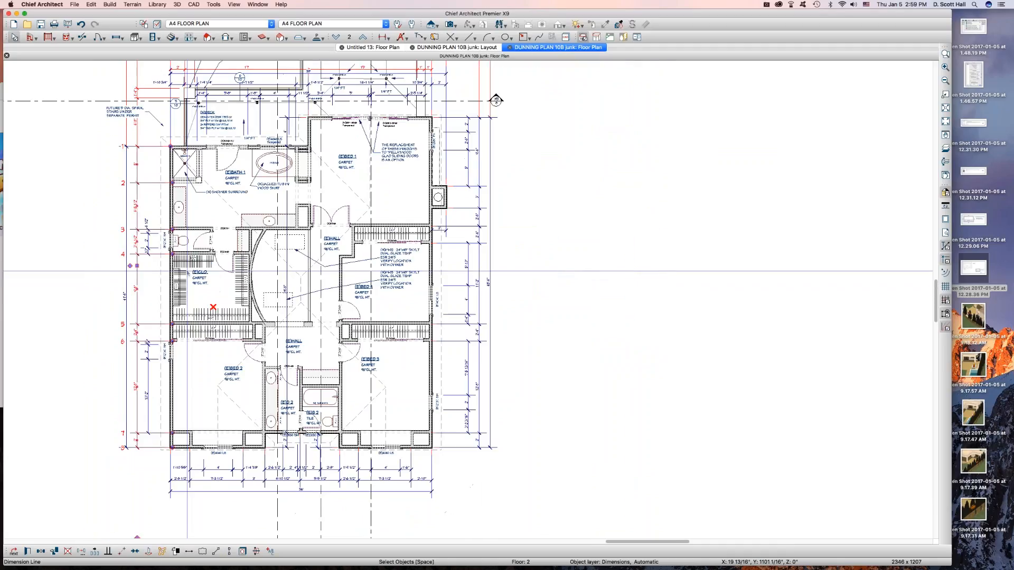
pyautogui.press('l')
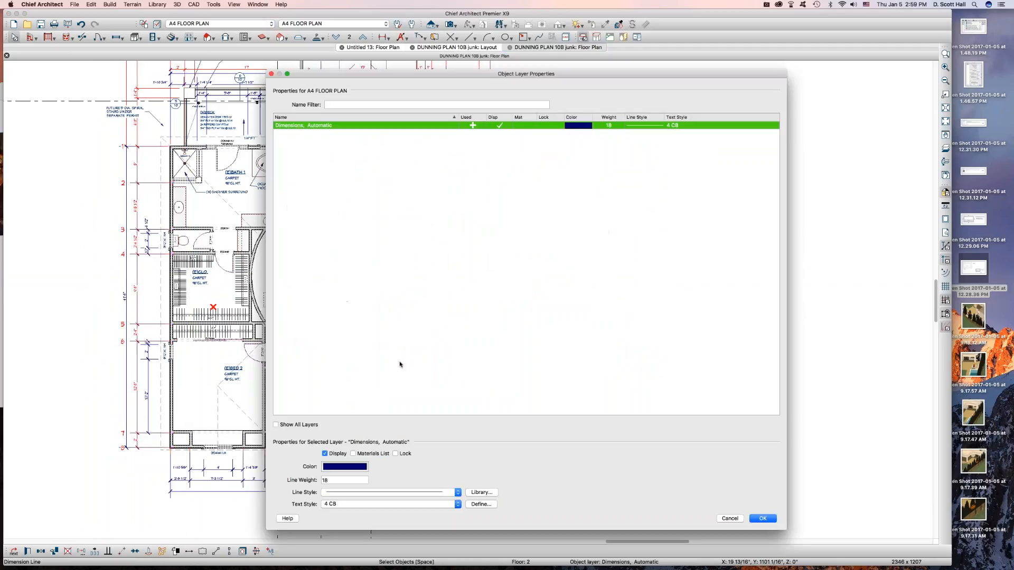
pyautogui.click(380, 506)
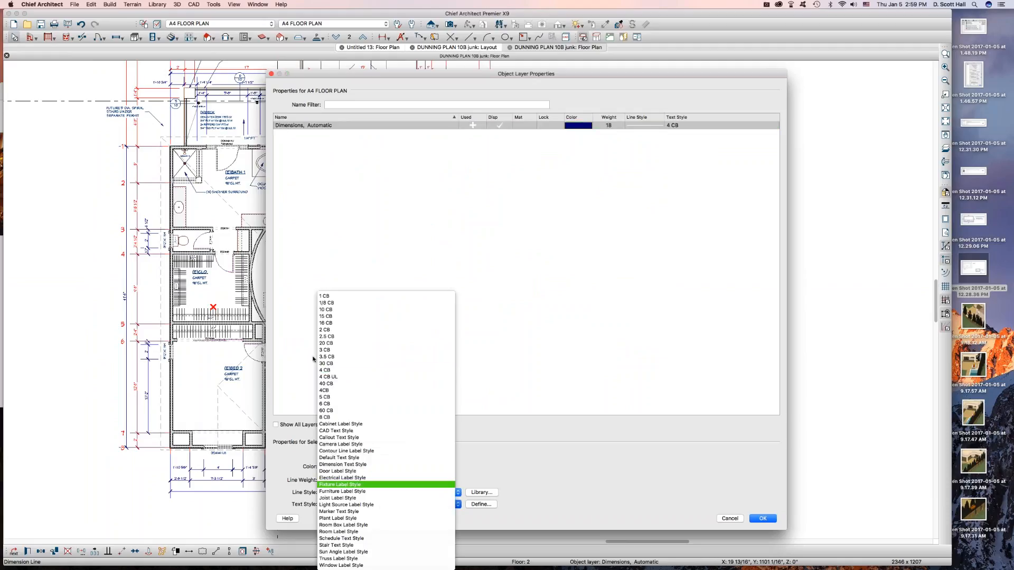
pyautogui.click(337, 418)
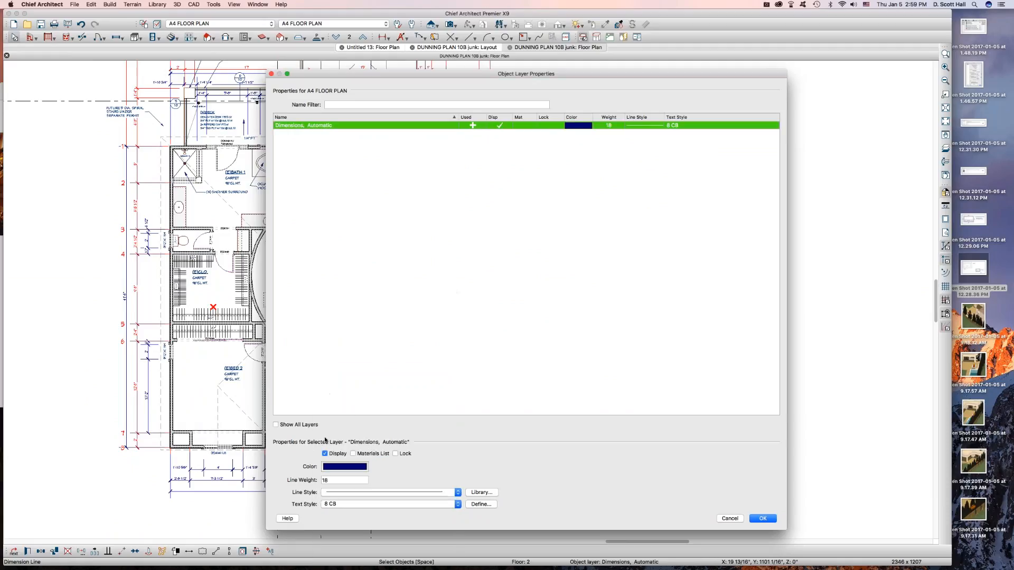
pyautogui.press('Return')
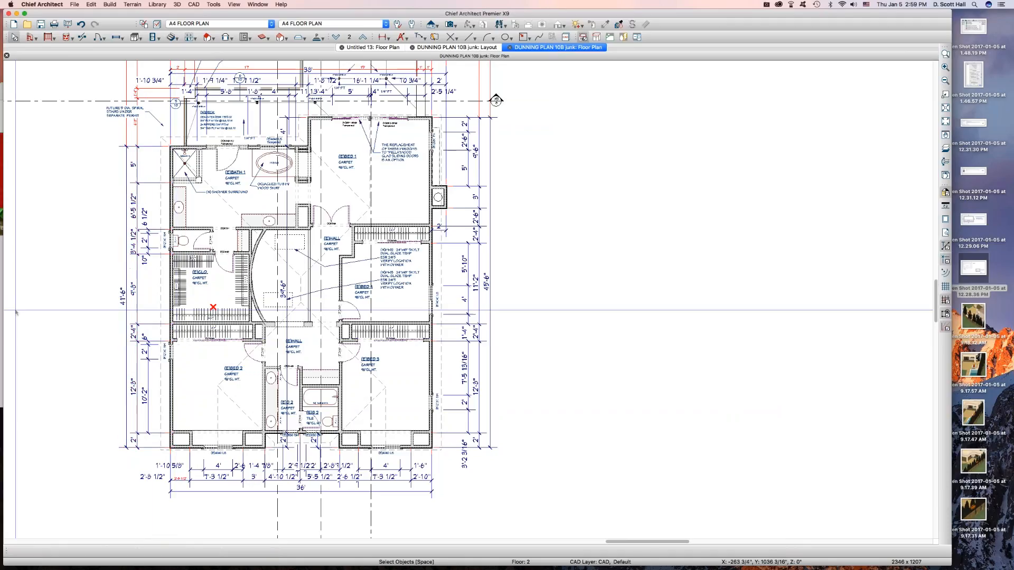
pyautogui.click(1, 335)
pyautogui.click(103, 280)
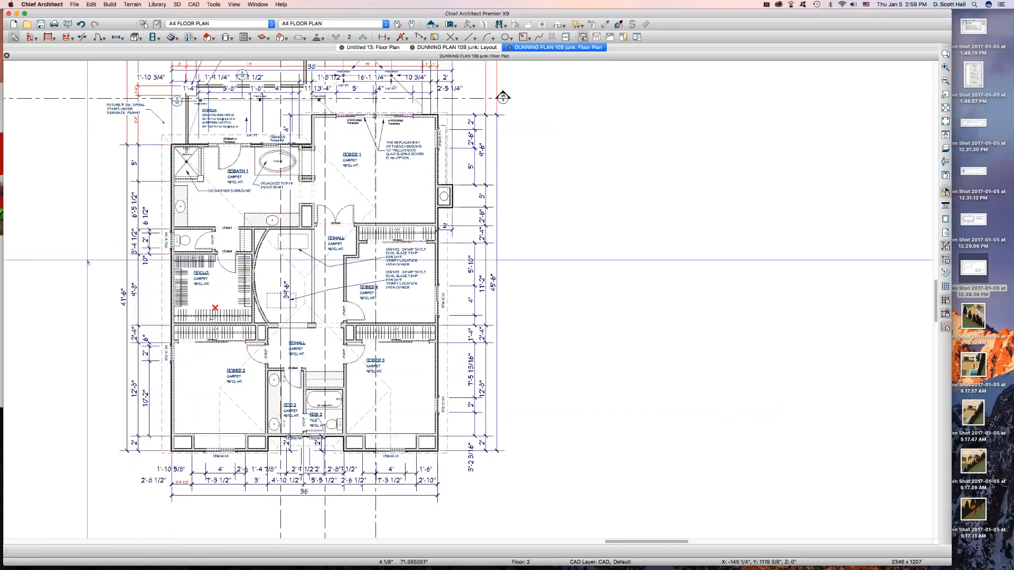
# Step: Set the text style of the "Dimensions, Automatic" layer to 2 CB in the A4 FLOOR PLAN layer set
pyautogui.click(138, 275)
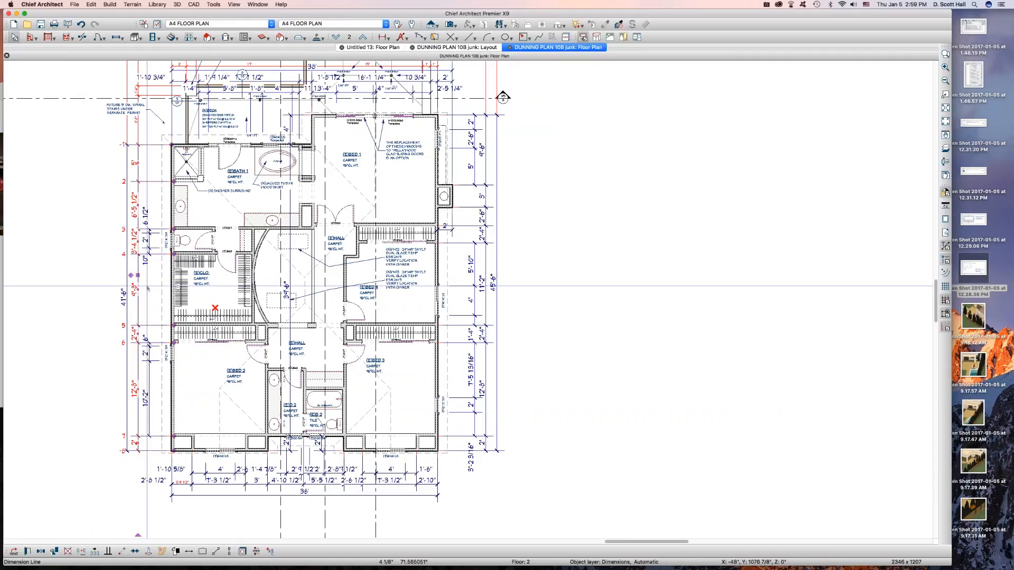
pyautogui.press('l')
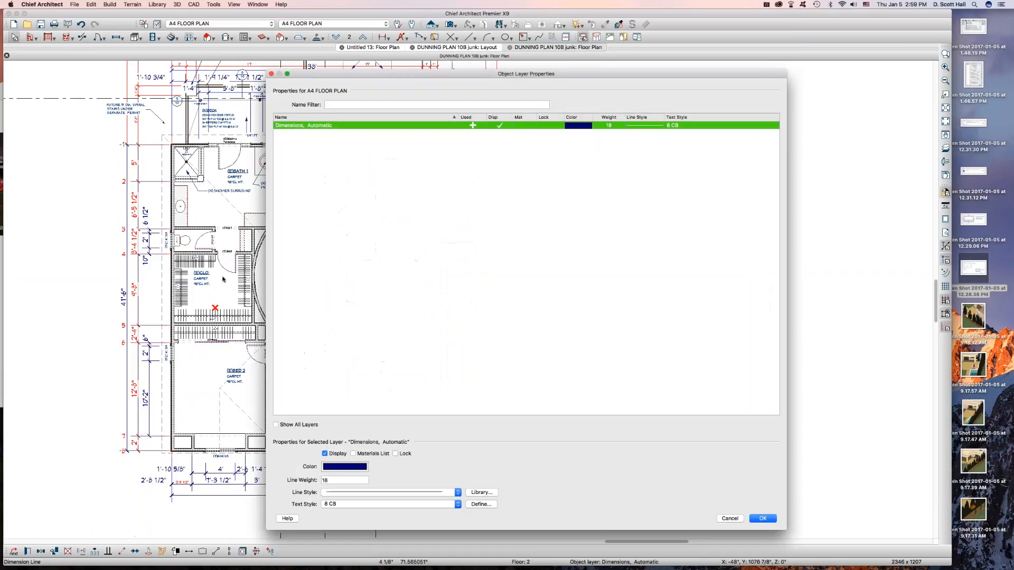
pyautogui.click(356, 504)
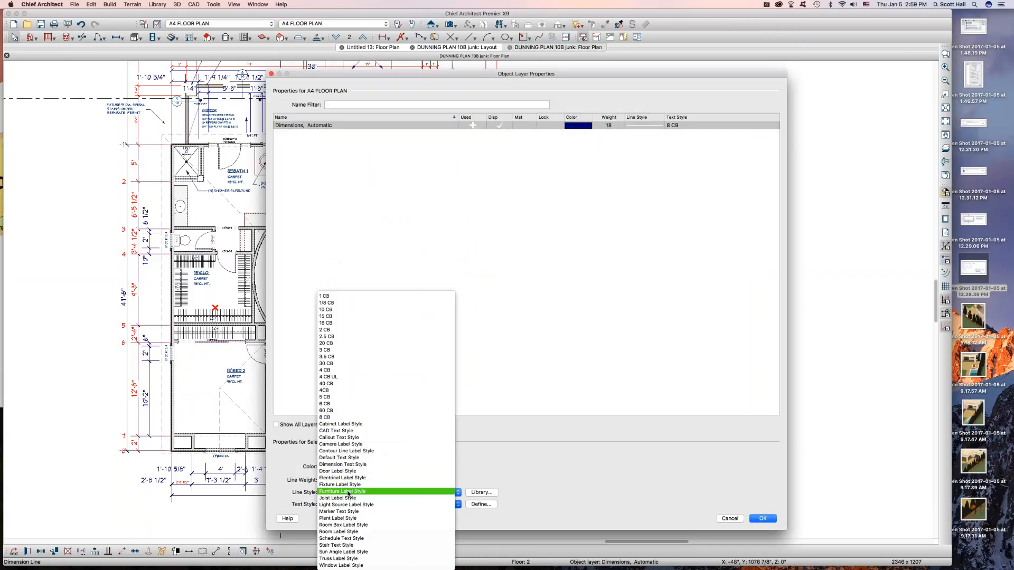
pyautogui.click(336, 331)
pyautogui.press('Return')
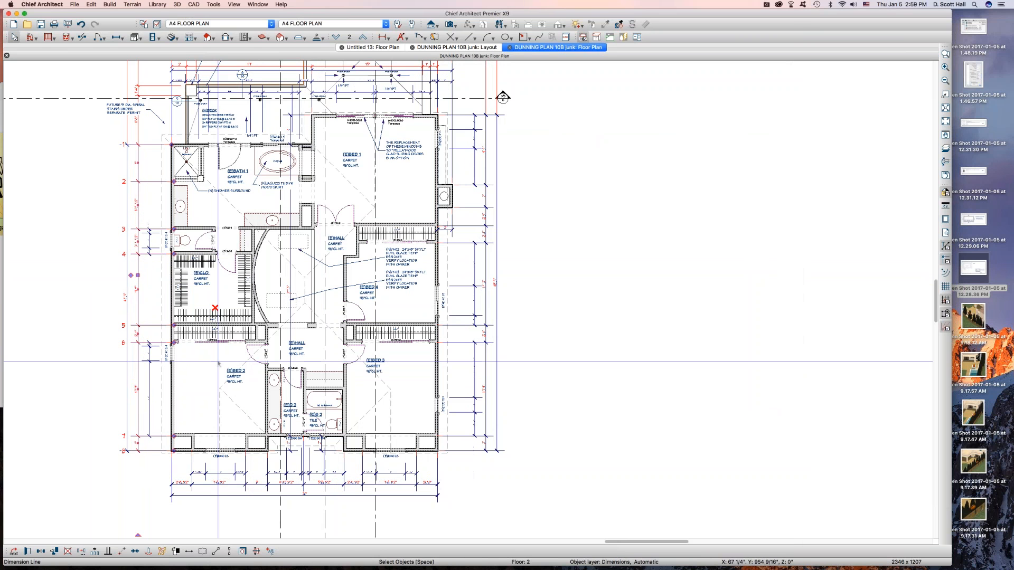
# Step: Move the automatic dimension string beside the closet slightly toward the exterior wall, clear of the overlapping red manual dimensions
pyautogui.scroll(6, 132, 251)
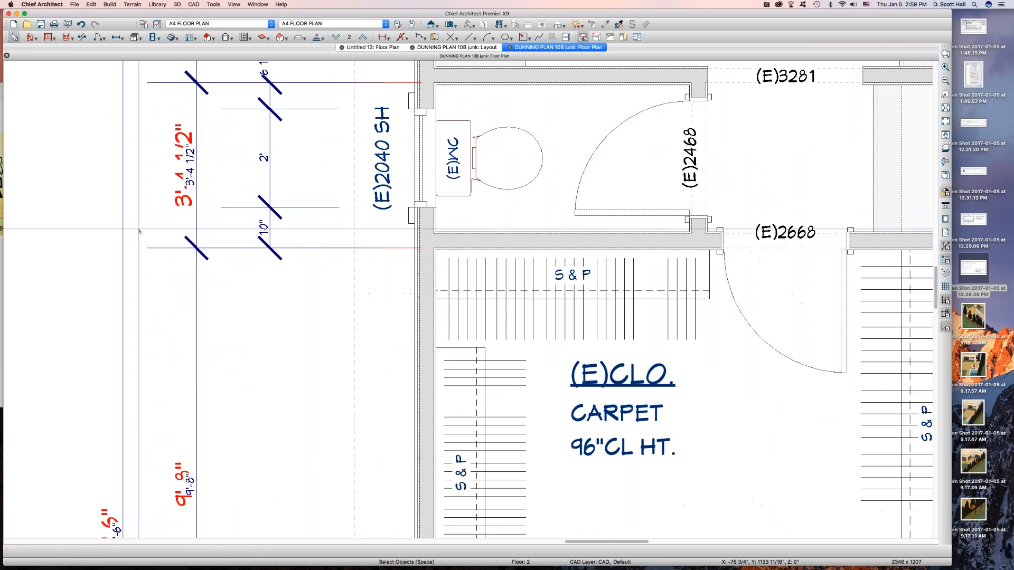
pyautogui.scroll(-5, 138, 230)
pyautogui.click(186, 268)
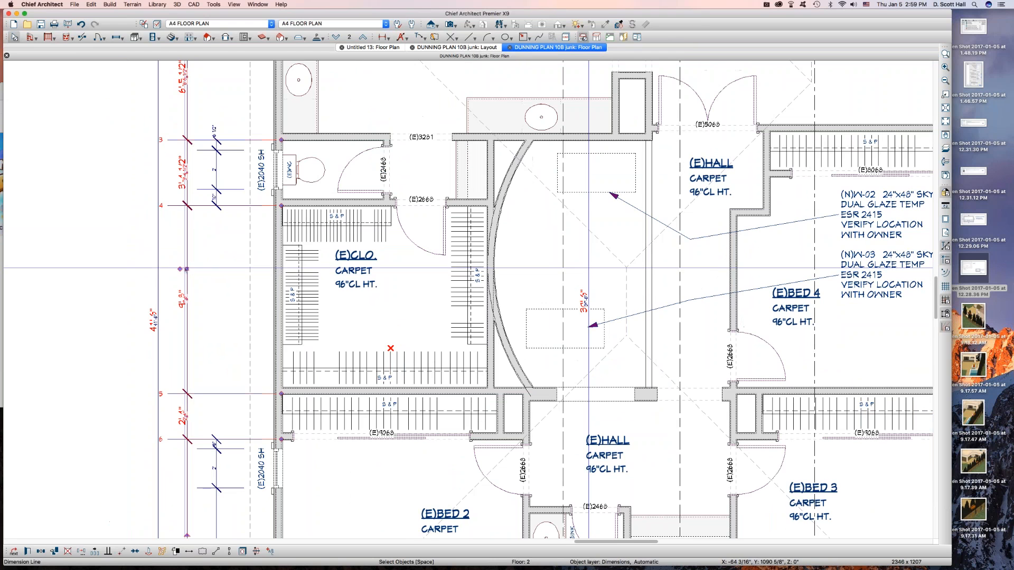
pyautogui.moveTo(186, 269); pyautogui.dragTo(199, 271)
pyautogui.click(27, 312)
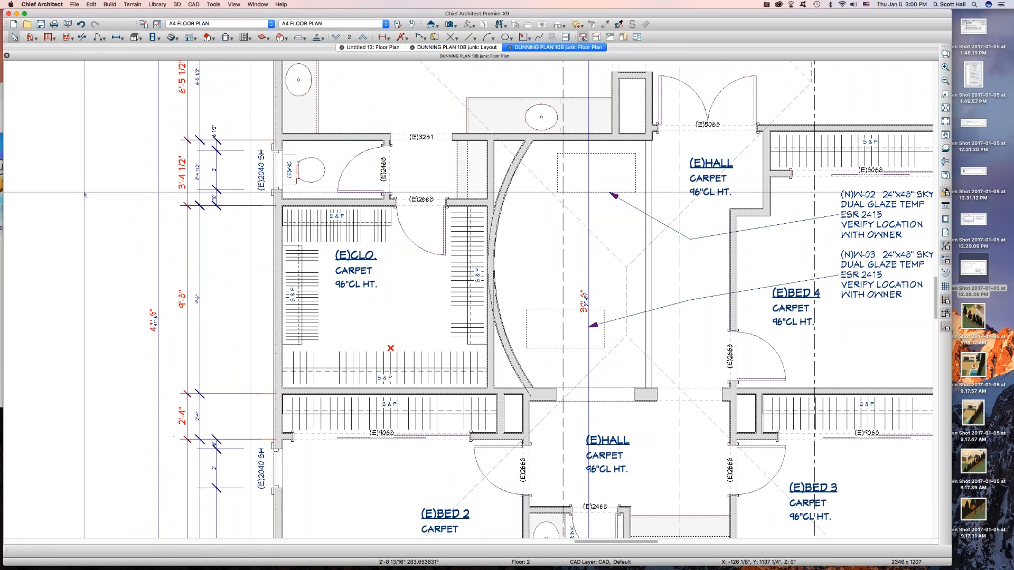
# Step: Turn off the display of the red dimension string's layer, "Dimensions, Manual FINAL", in the A4 FLOOR PLAN layer set
pyautogui.scroll(3, 157, 183)
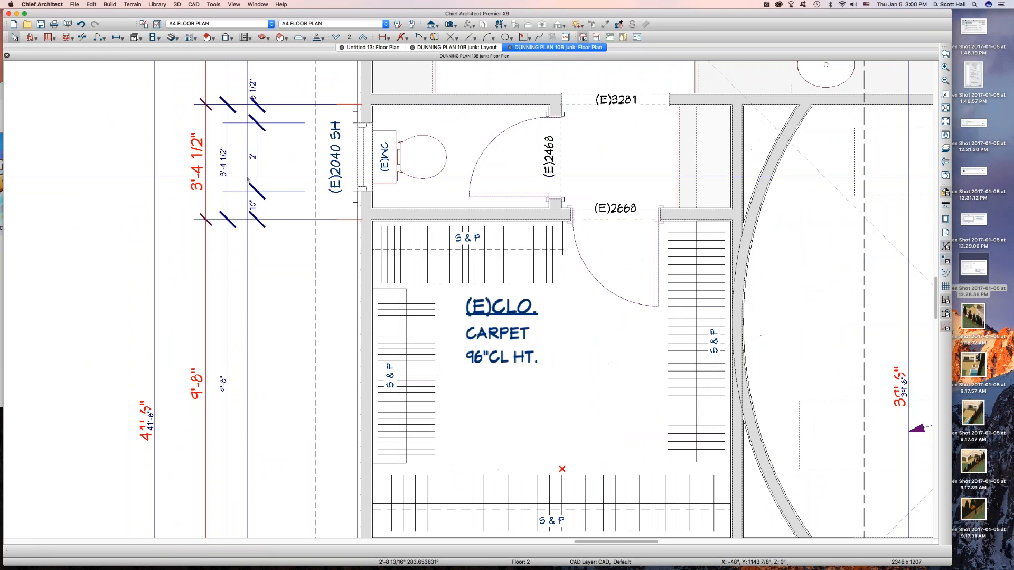
pyautogui.click(203, 161)
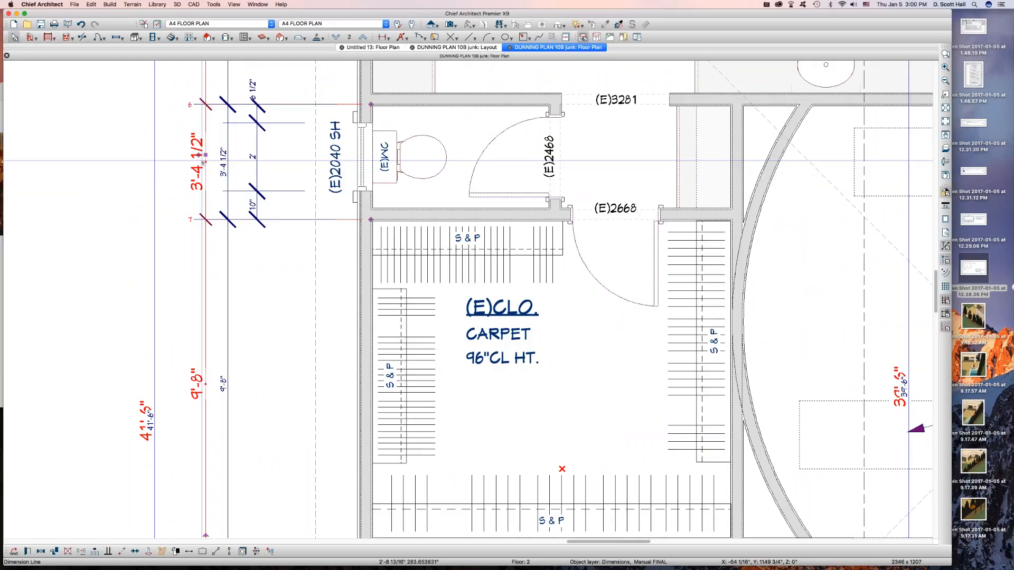
pyautogui.press('l')
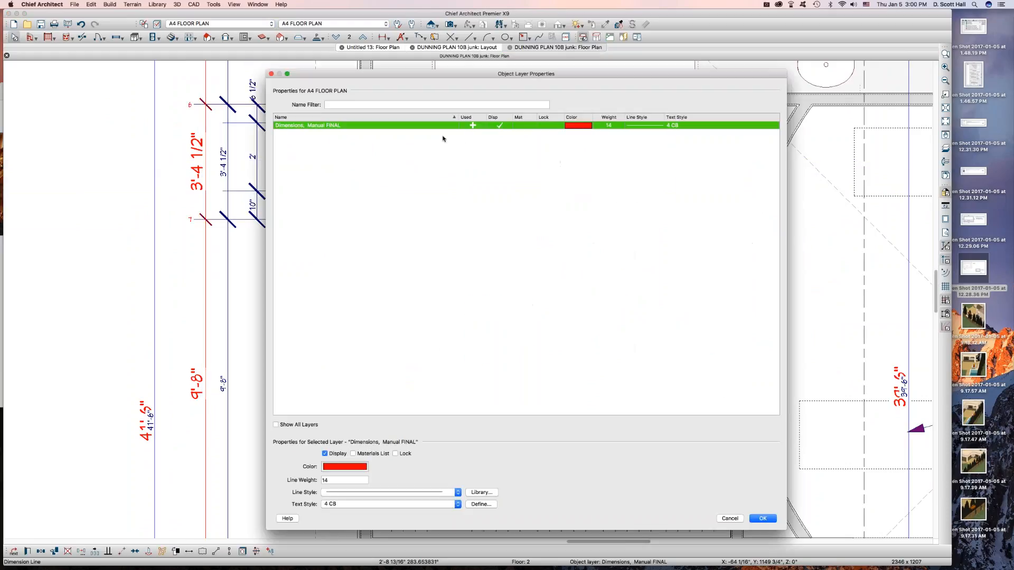
pyautogui.click(499, 125)
pyautogui.press('Return')
pyautogui.scroll(-5, 369, 289)
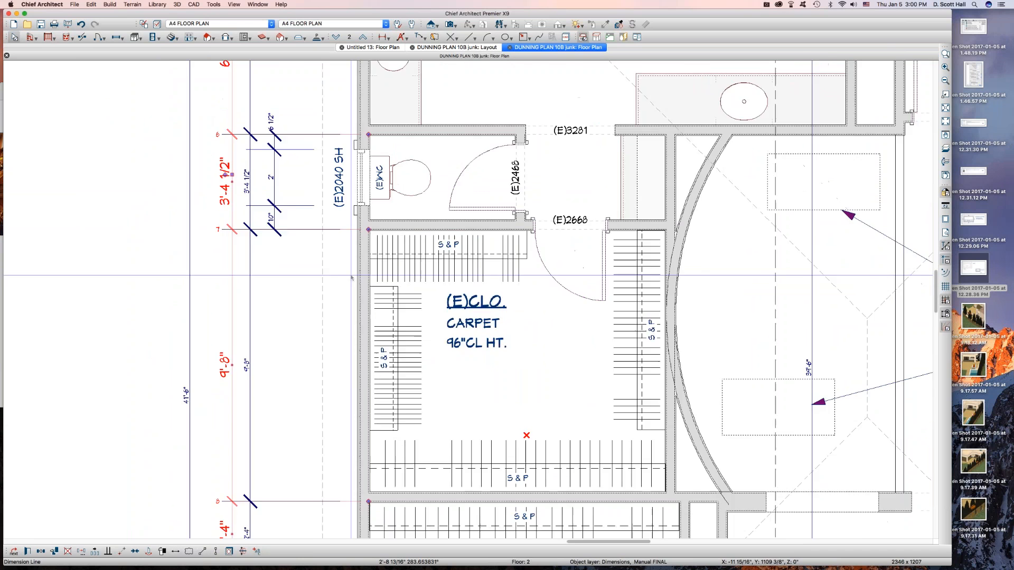
# Step: Check which layer the remaining exterior dimension strings beside and below the floor plan are on
pyautogui.scroll(-4, 206, 256)
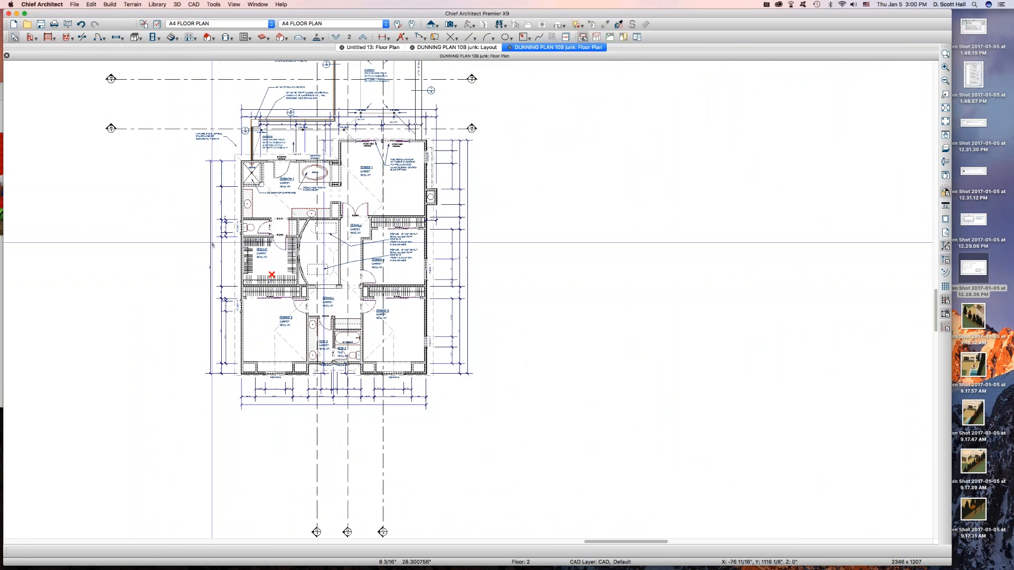
pyautogui.click(210, 242)
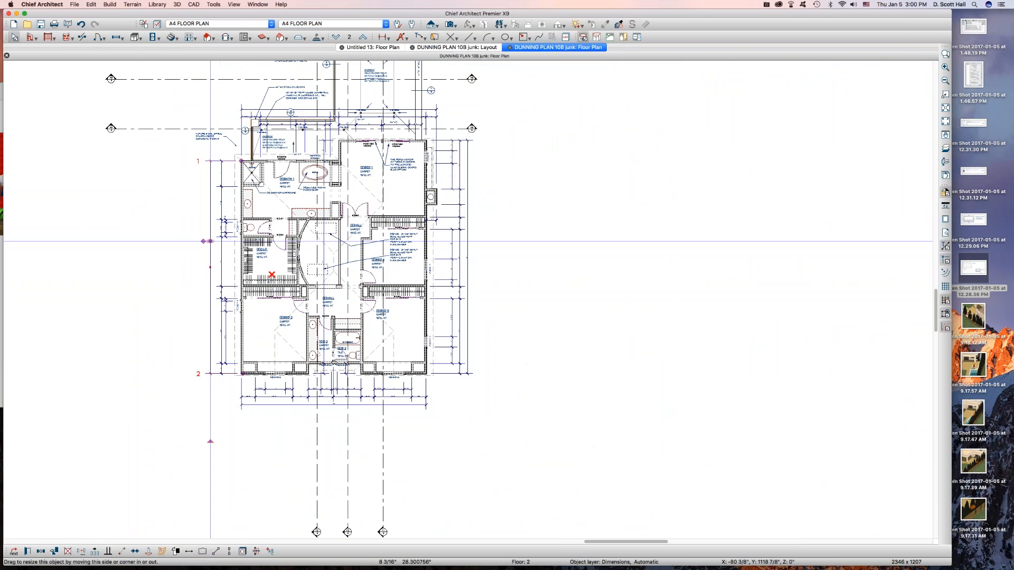
pyautogui.click(272, 405)
pyautogui.click(191, 413)
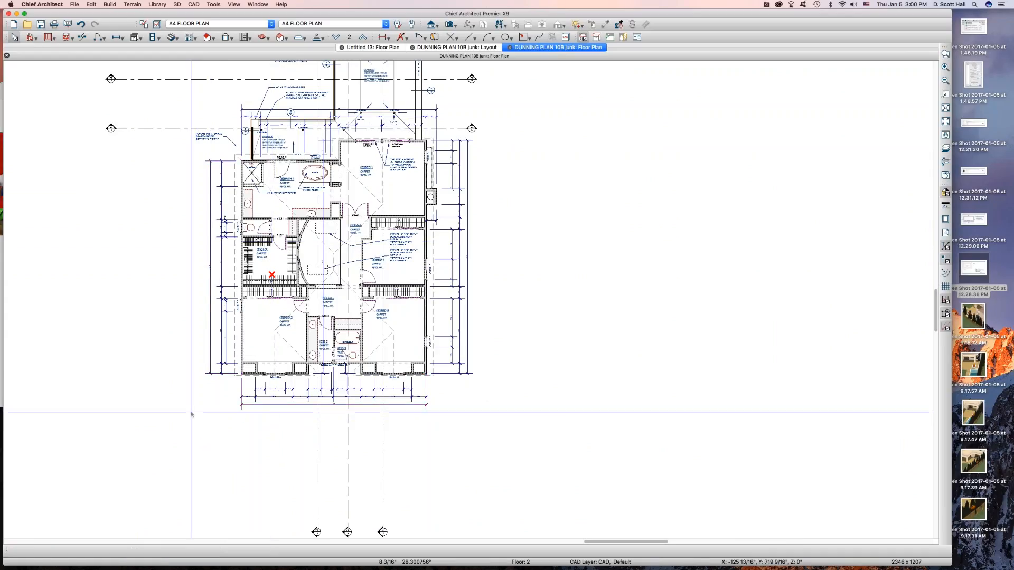
pyautogui.scroll(-3, 186, 367)
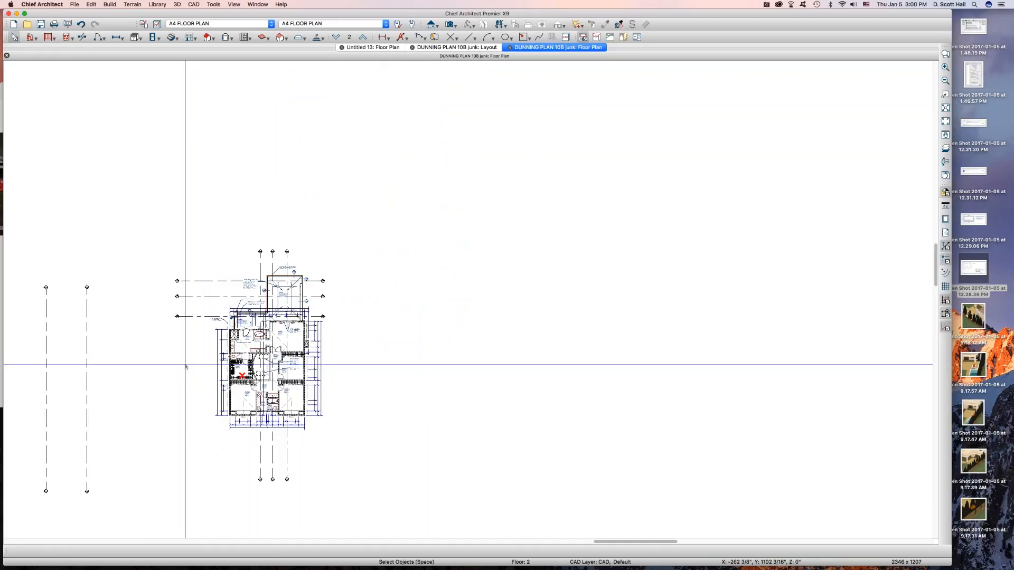
pyautogui.click(220, 362)
pyautogui.scroll(1, 203, 368)
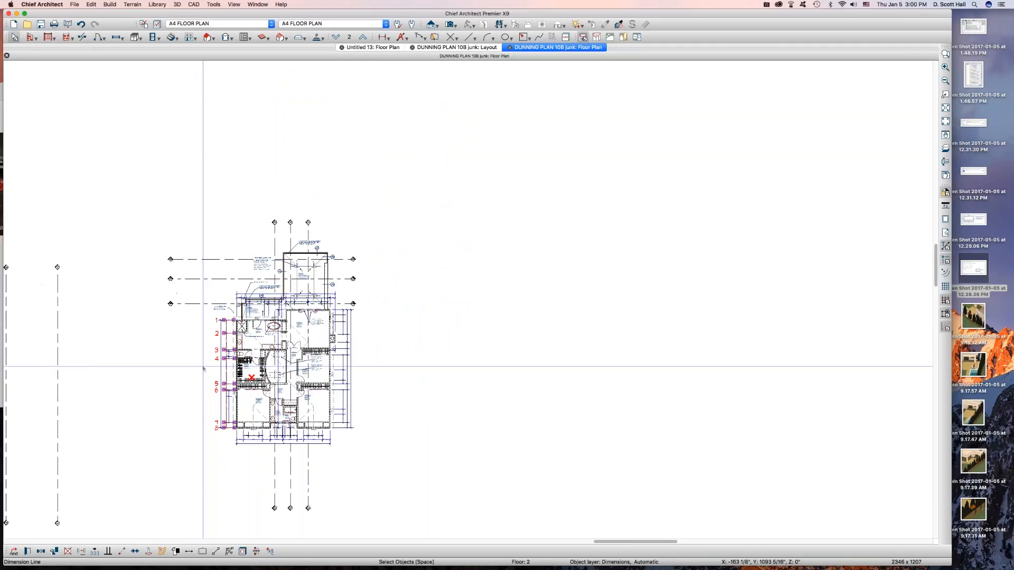
pyautogui.click(205, 366)
# Step: Group-select only the dimension lines around the floor plan and clear the selection
pyautogui.press('d')
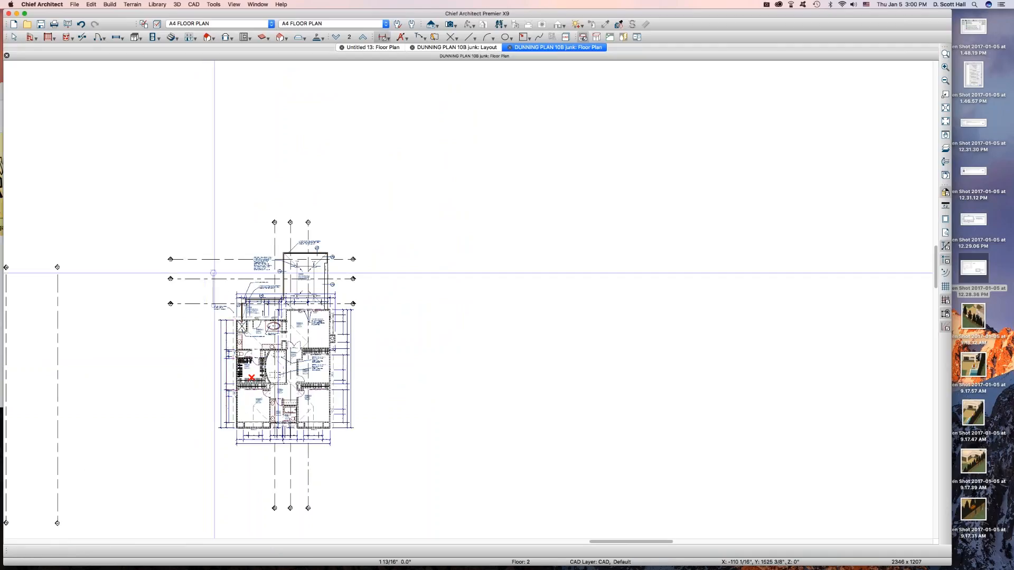
pyautogui.moveTo(203, 241); pyautogui.dragTo(427, 492)
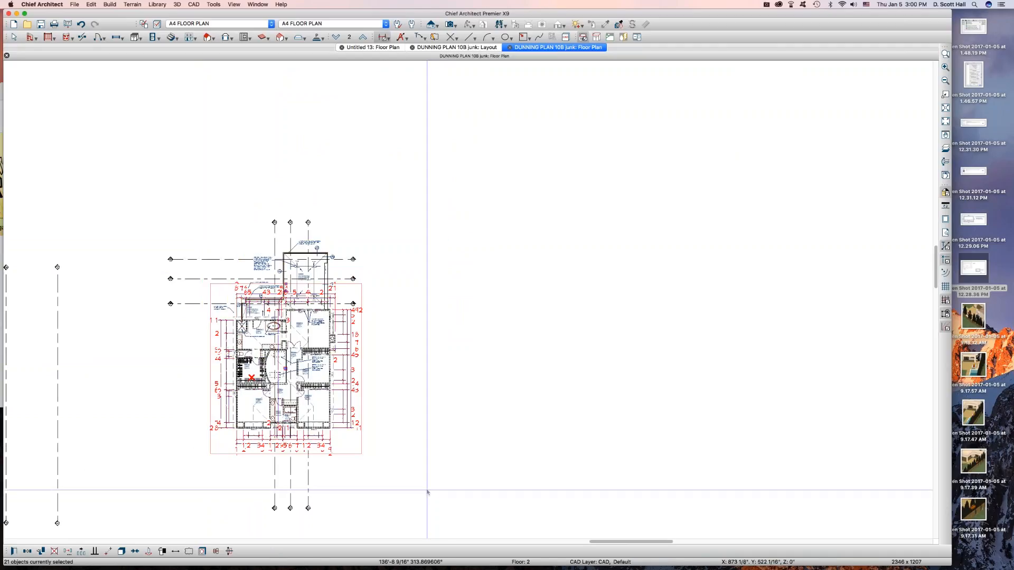
pyautogui.press('Escape')
pyautogui.scroll(3, 213, 485)
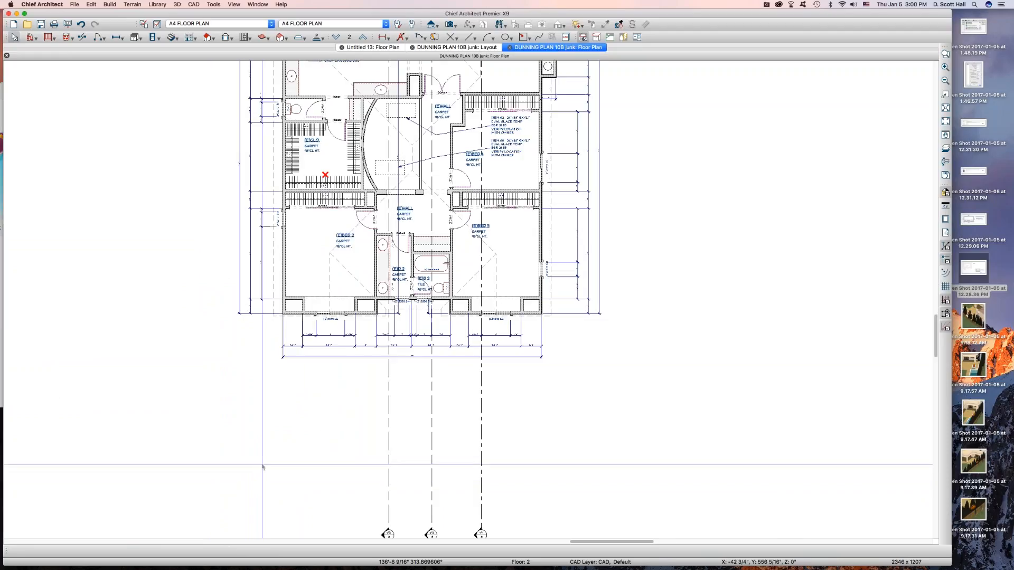
pyautogui.scroll(-5, 262, 467)
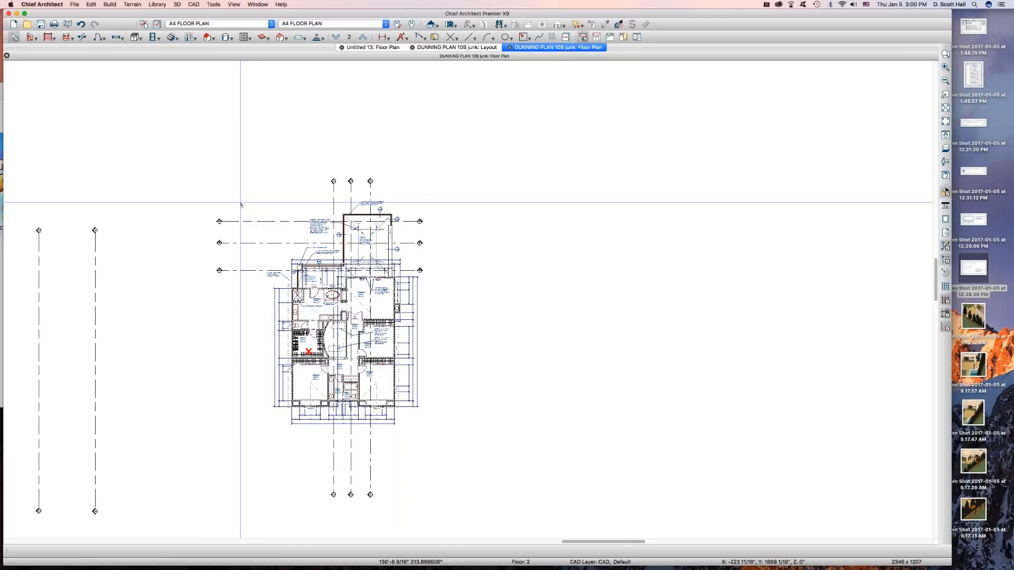
pyautogui.moveTo(241, 203); pyautogui.dragTo(346, 345)
# Step: Try to assign all the floor plan's dimension lines to the "Dimensions, Plot Plan BRUSH MANAGEMENT" layer
pyautogui.press('d')
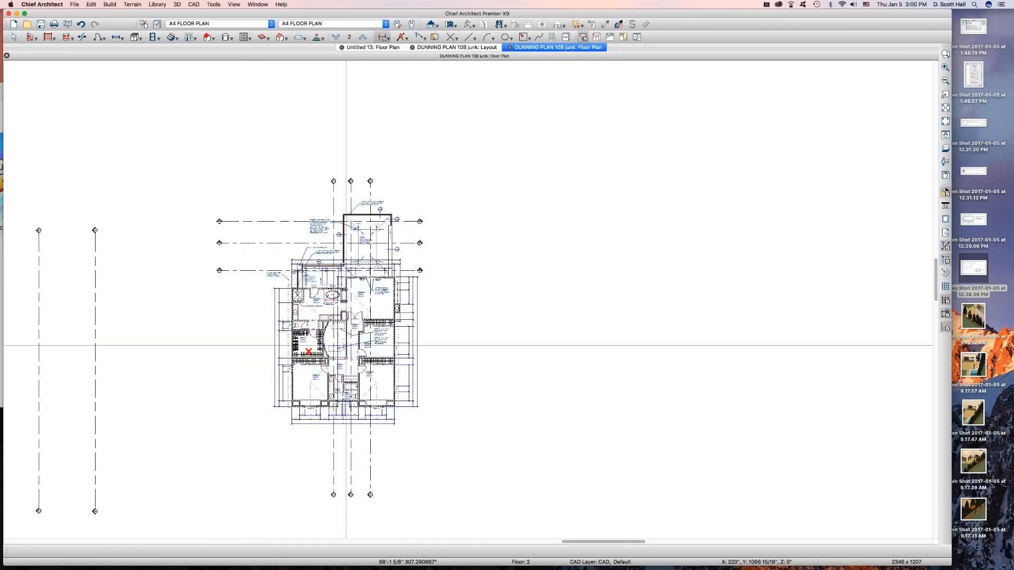
pyautogui.moveTo(245, 181); pyautogui.dragTo(510, 407)
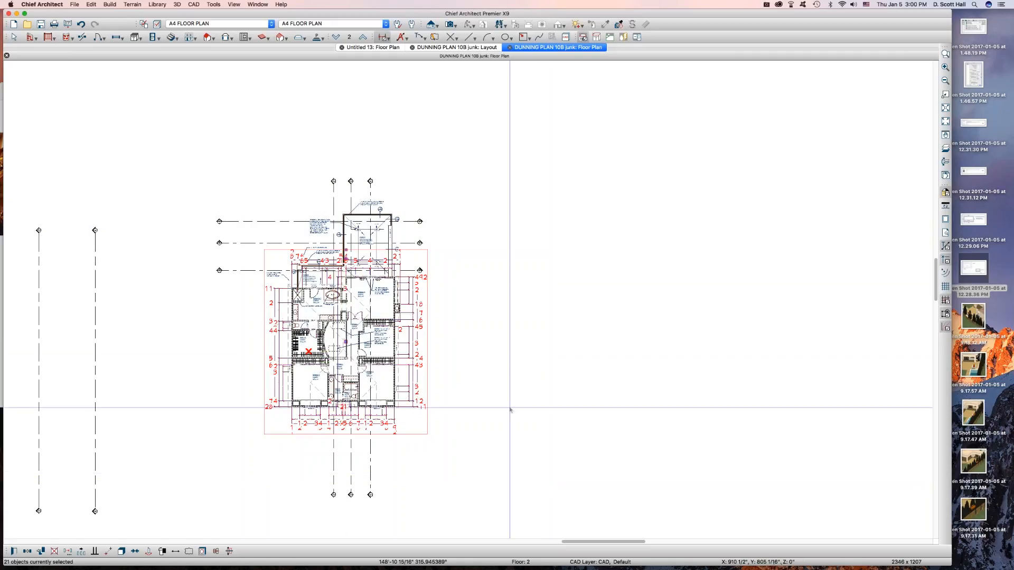
pyautogui.press('super+e')
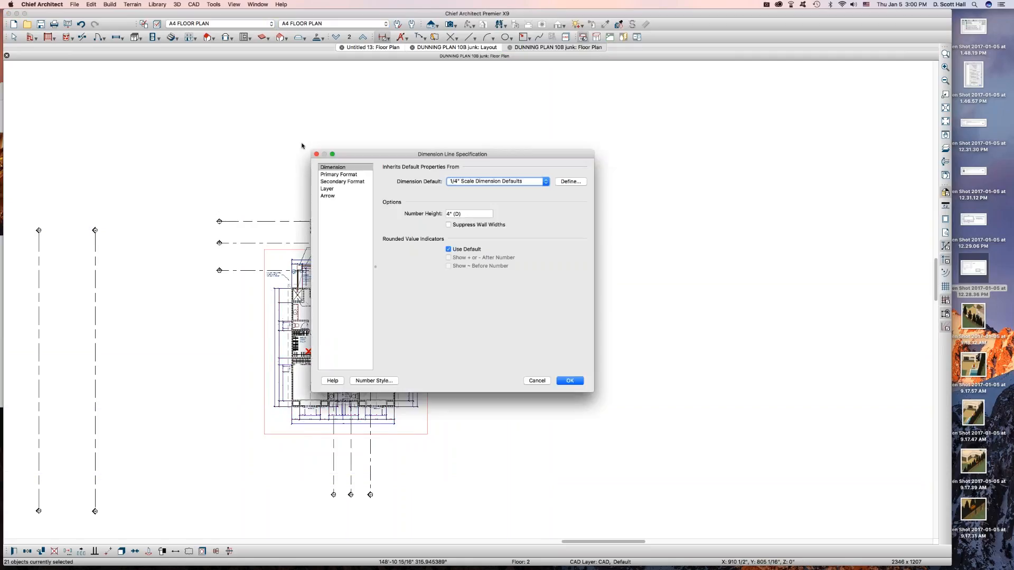
pyautogui.click(335, 188)
pyautogui.click(439, 182)
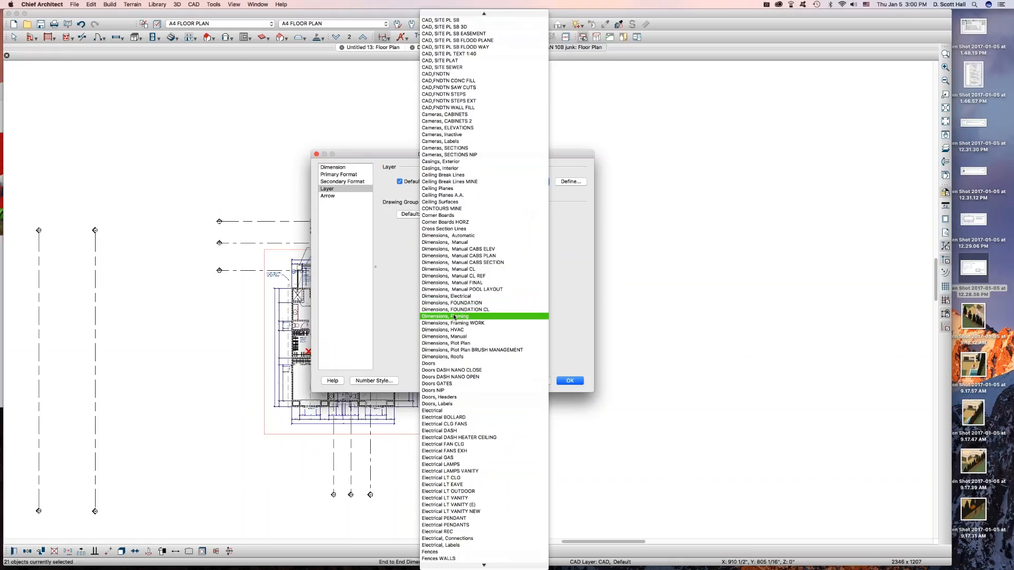
pyautogui.click(472, 349)
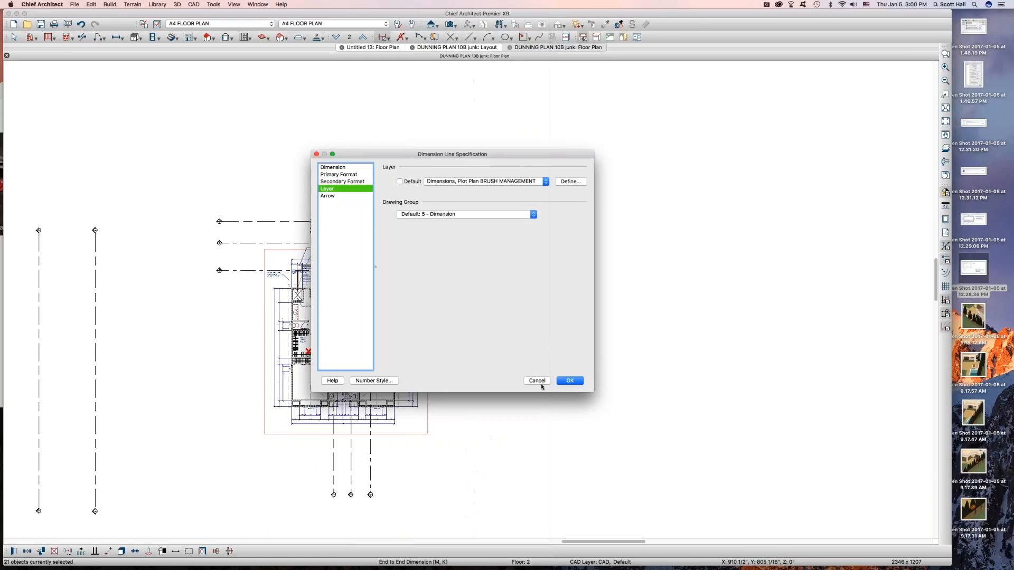
pyautogui.click(537, 381)
pyautogui.press('space')
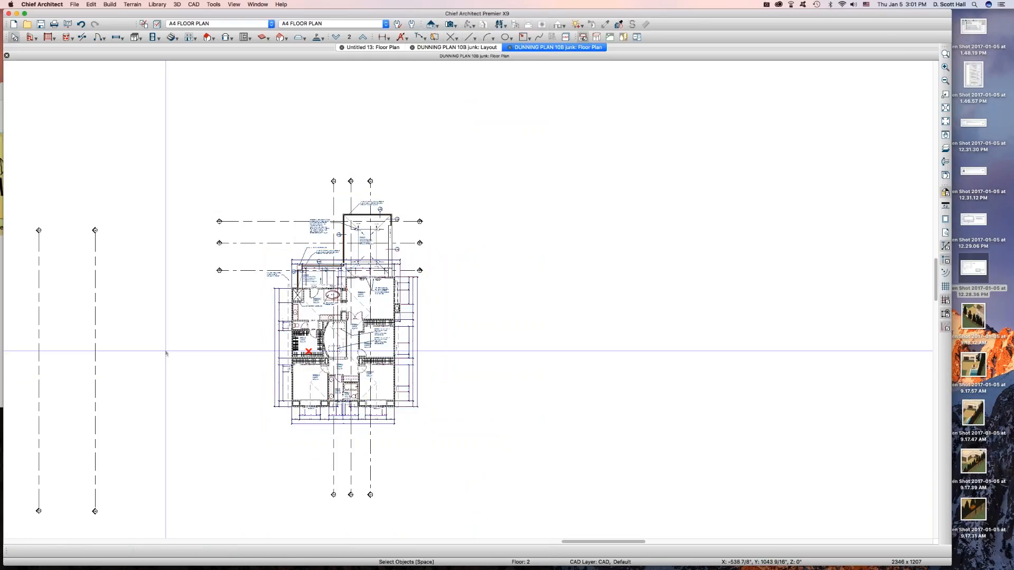
pyautogui.press('d')
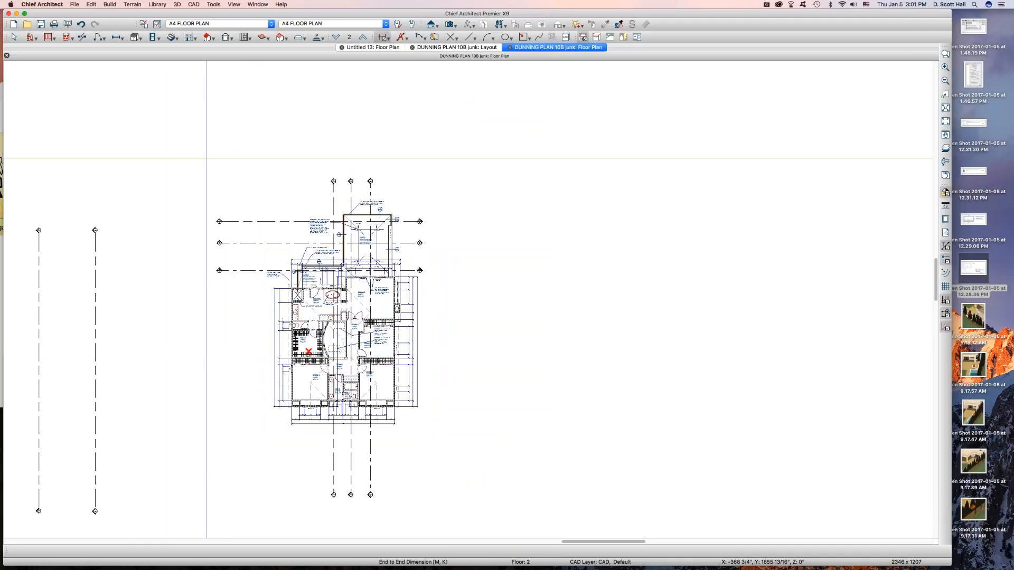
pyautogui.keyDown('shift'); pyautogui.moveTo(199, 142); pyautogui.dragTo(636, 530); pyautogui.keyUp('shift')
pyautogui.press('space')
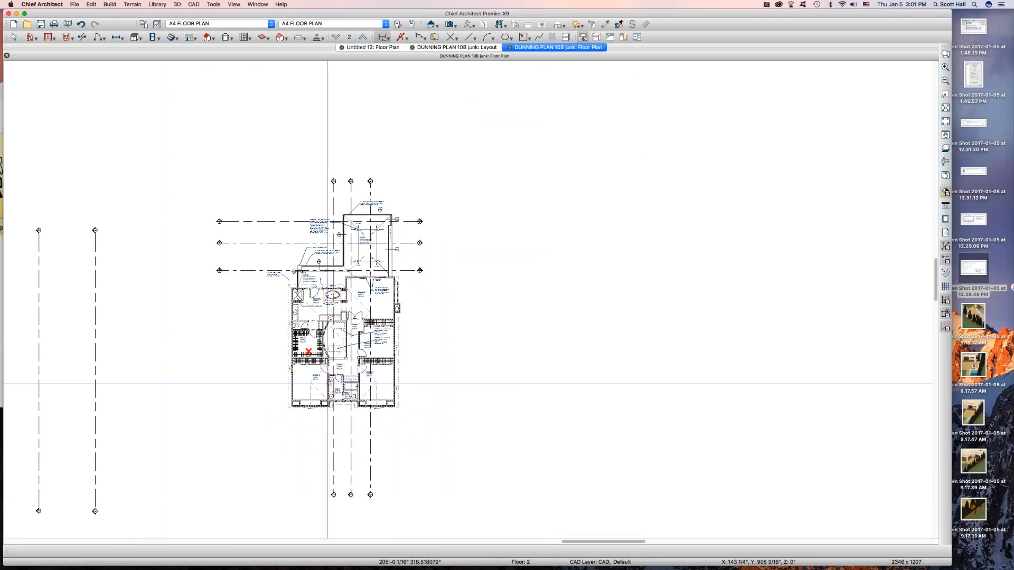
pyautogui.scroll(5, 328, 385)
pyautogui.scroll(-5, 291, 401)
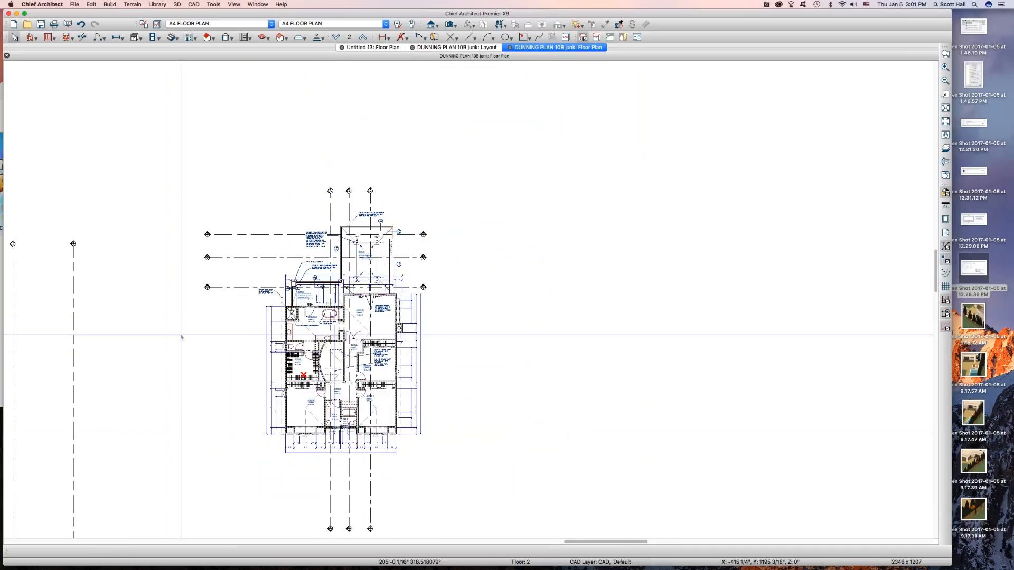
# Step: Group-select all the dimension lines and review the layers available for them in the dimension line specification, keeping their current layer
pyautogui.press('space')
pyautogui.moveTo(183, 130); pyautogui.dragTo(624, 527)
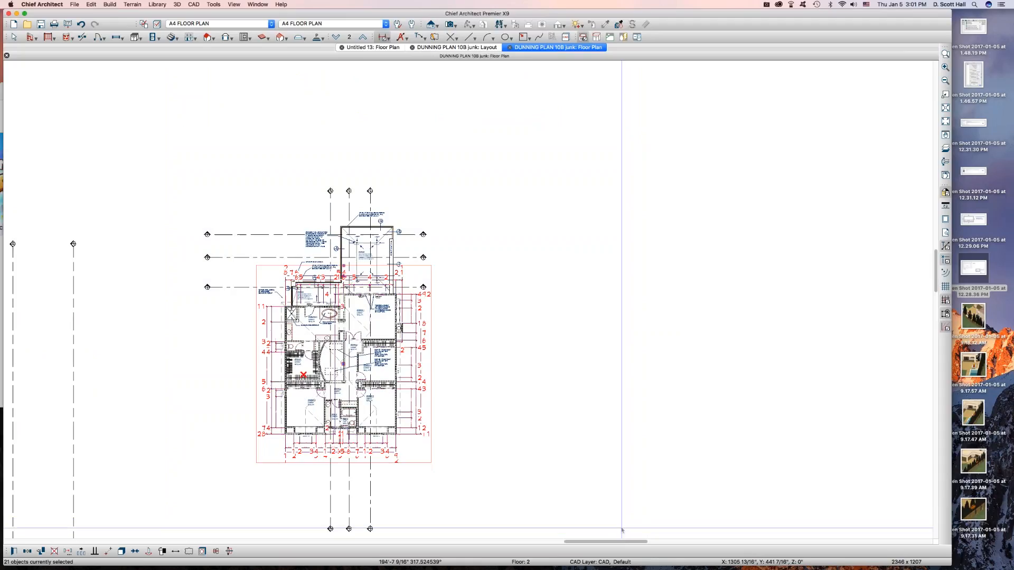
pyautogui.press('super+e')
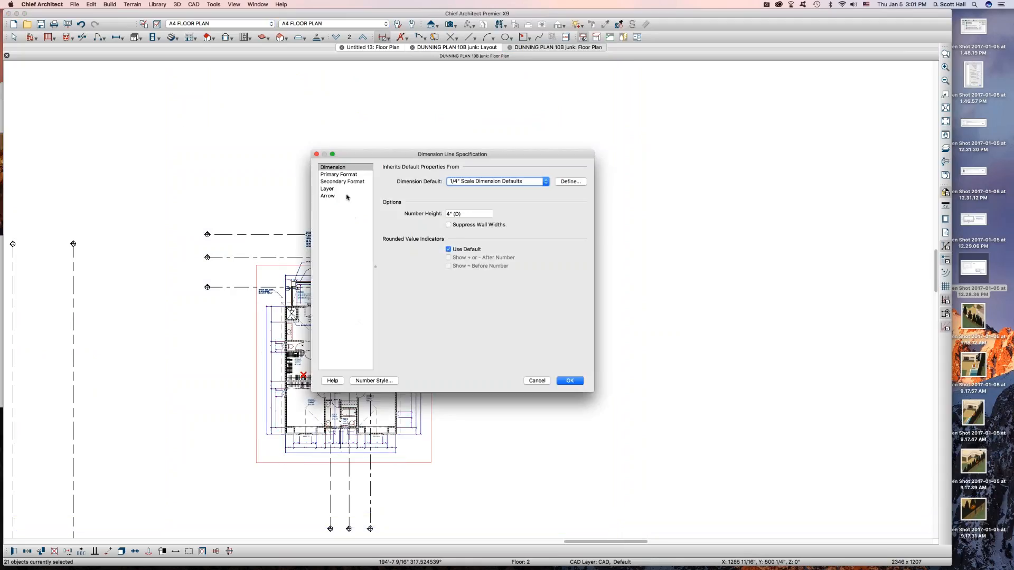
pyautogui.click(325, 189)
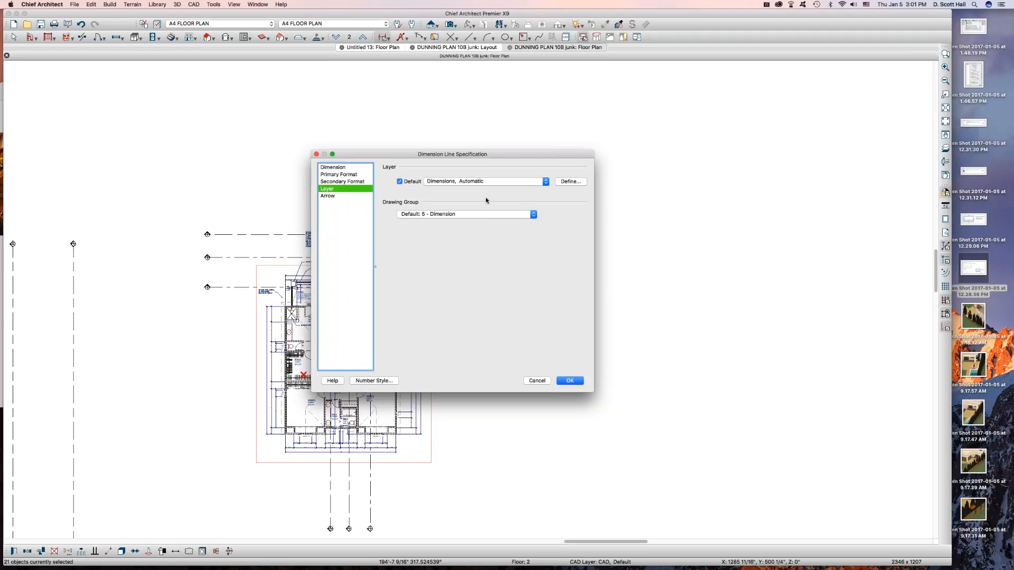
pyautogui.click(494, 183)
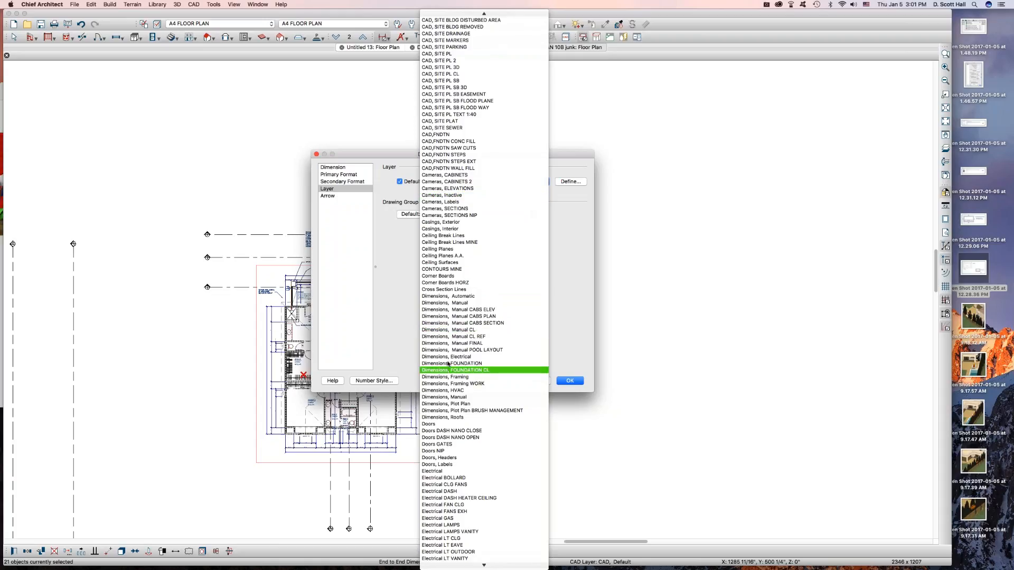
pyautogui.click(578, 291)
pyautogui.click(536, 380)
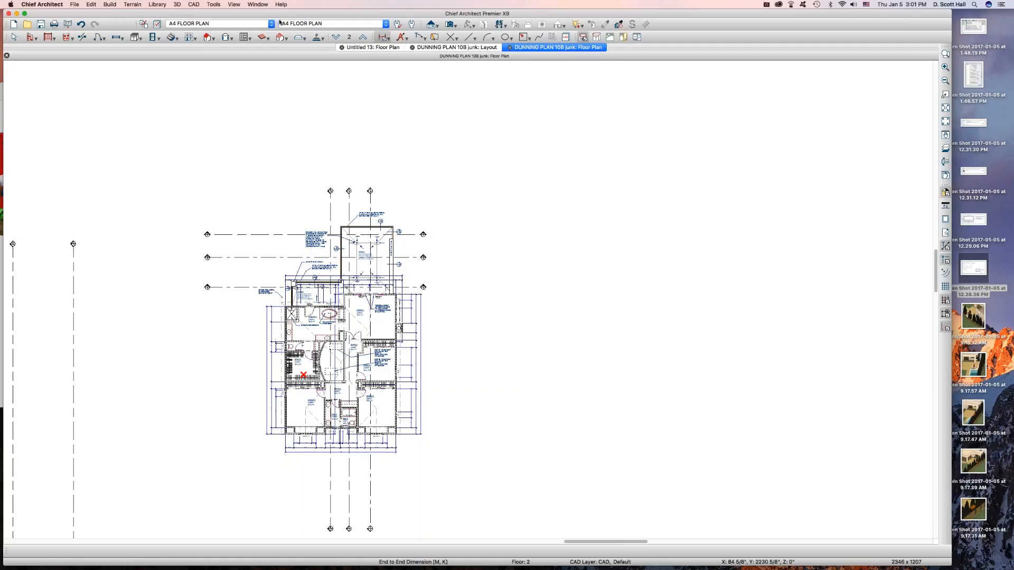
# Step: Switch the floor plan's active layer set to Plot Plan Set
pyautogui.click(236, 26)
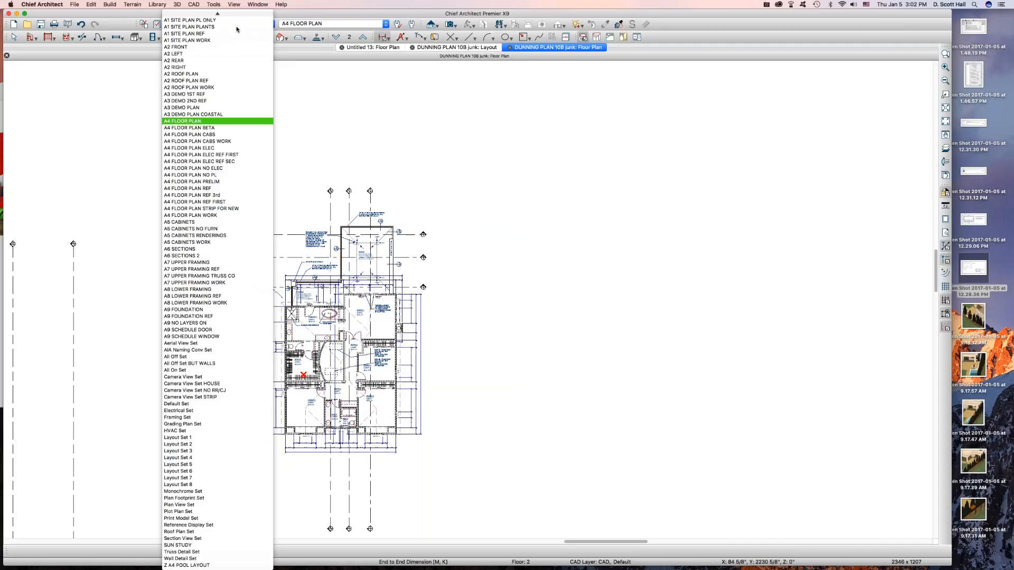
pyautogui.scroll(5, 174, 45)
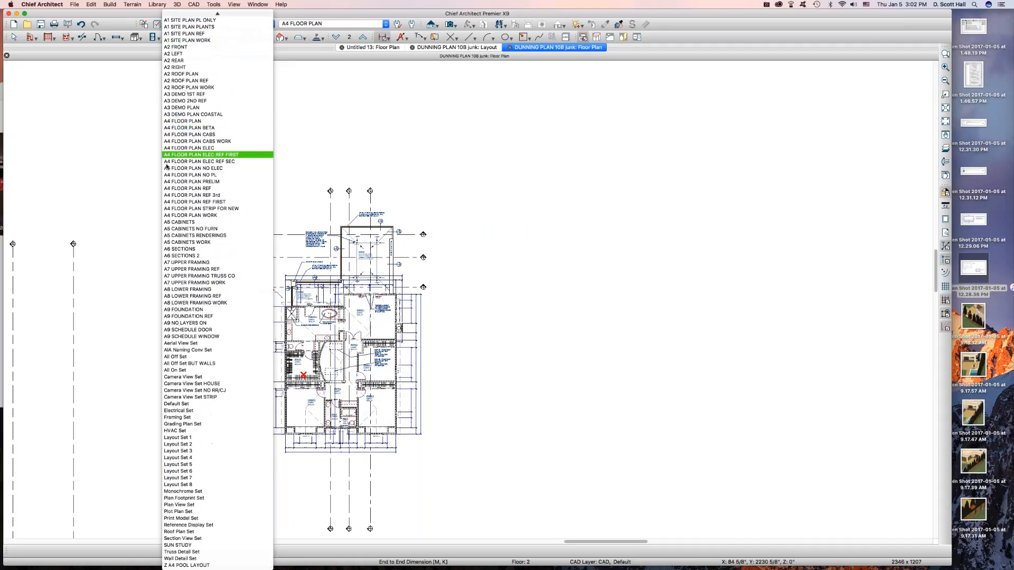
pyautogui.scroll(-5, 164, 531)
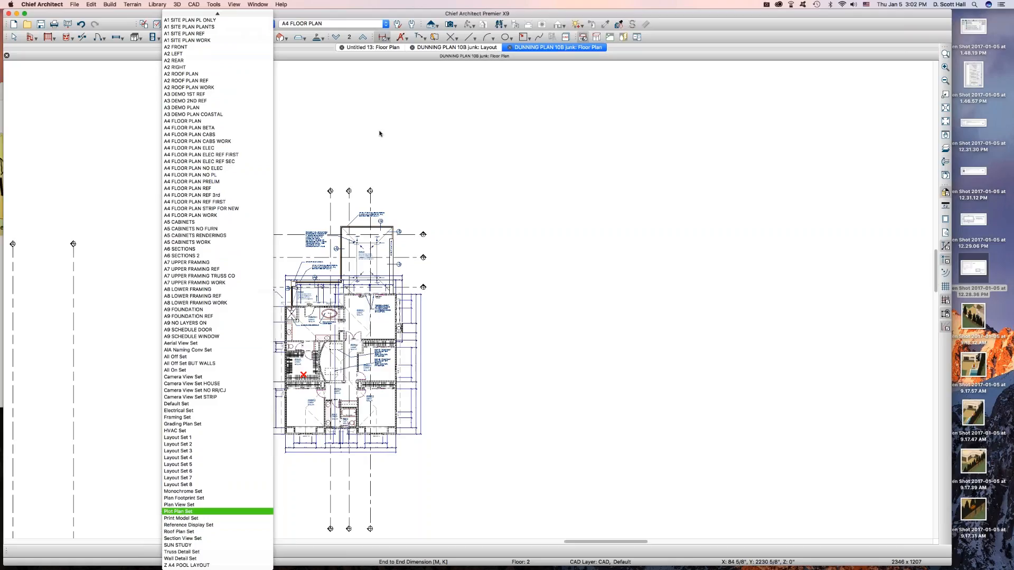
pyautogui.press('Return')
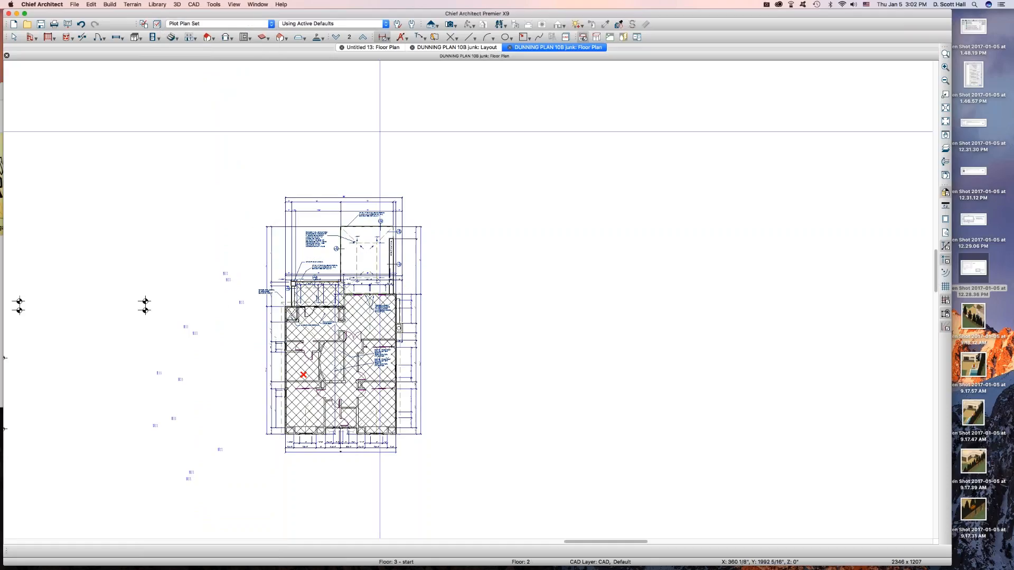
# Step: Open the layer properties of the overall dimension string above the deck and review the text styles available for it
pyautogui.scroll(1, 348, 266)
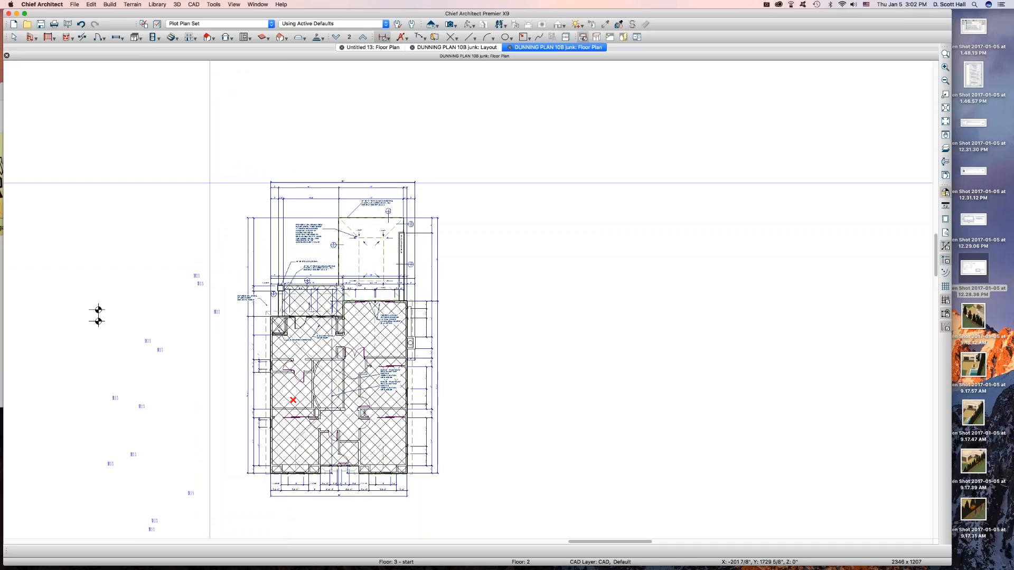
pyautogui.scroll(1, 219, 185)
pyautogui.scroll(5, 222, 186)
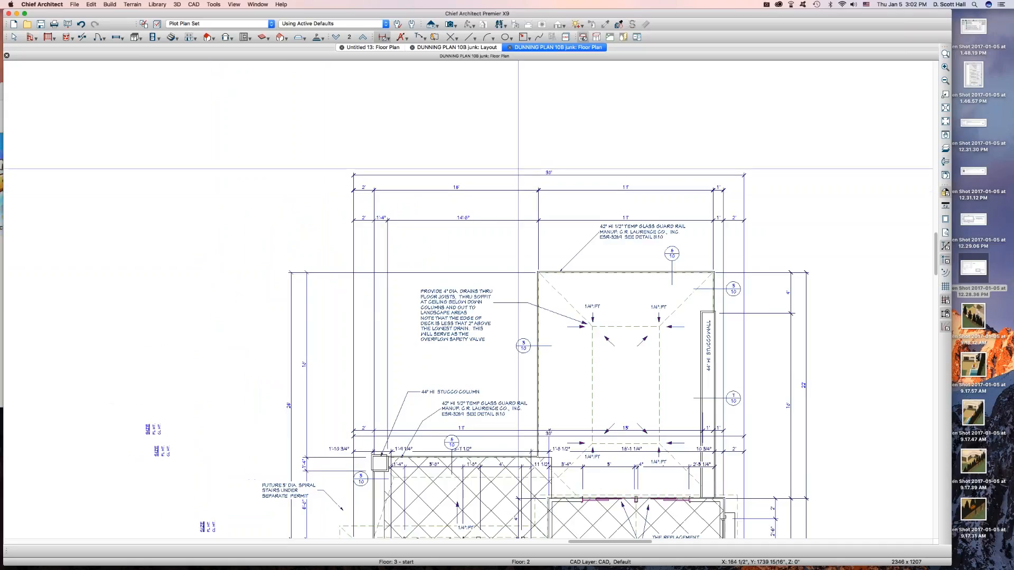
pyautogui.press('space')
pyautogui.click(505, 177)
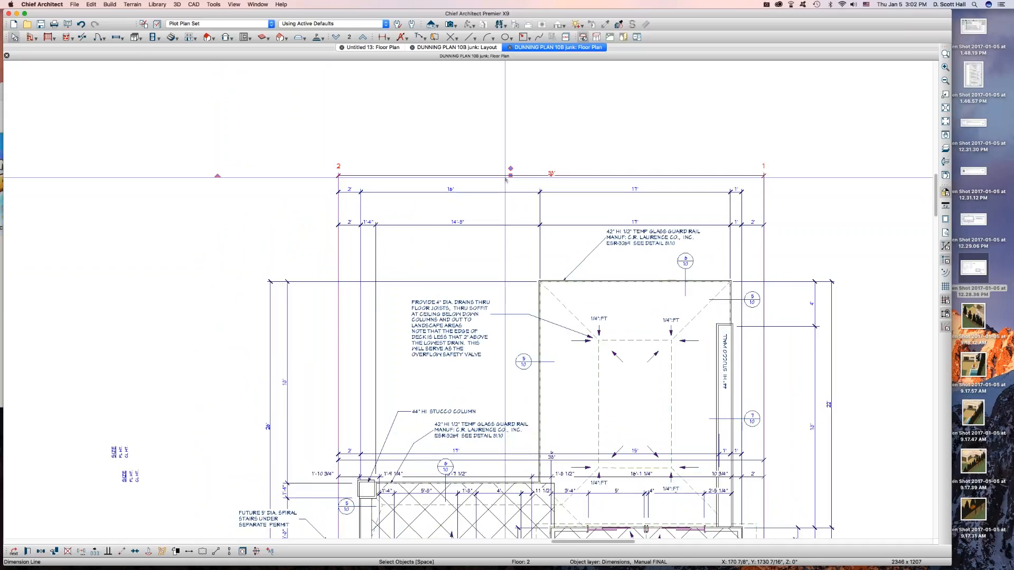
pyautogui.press('l')
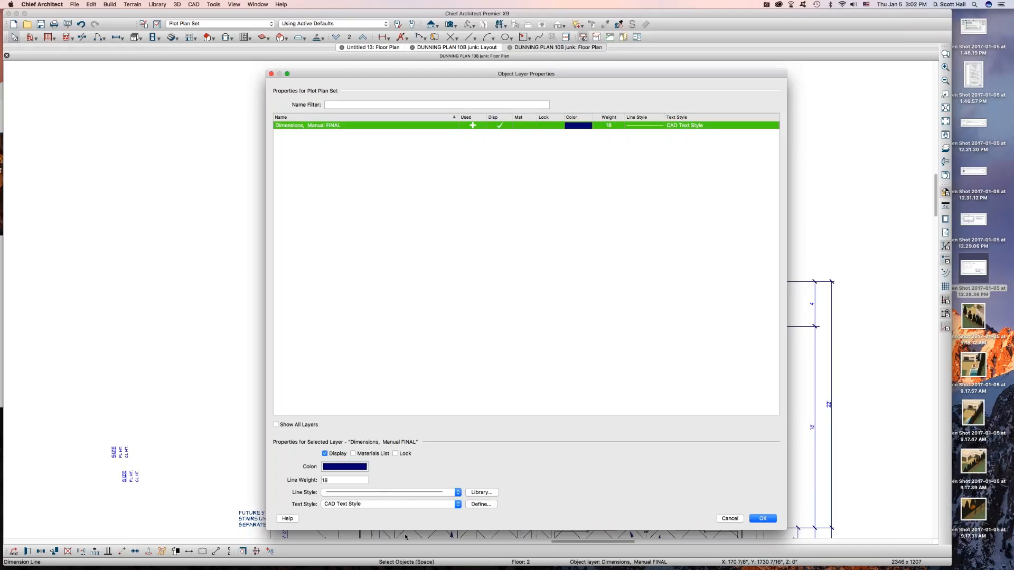
pyautogui.click(389, 505)
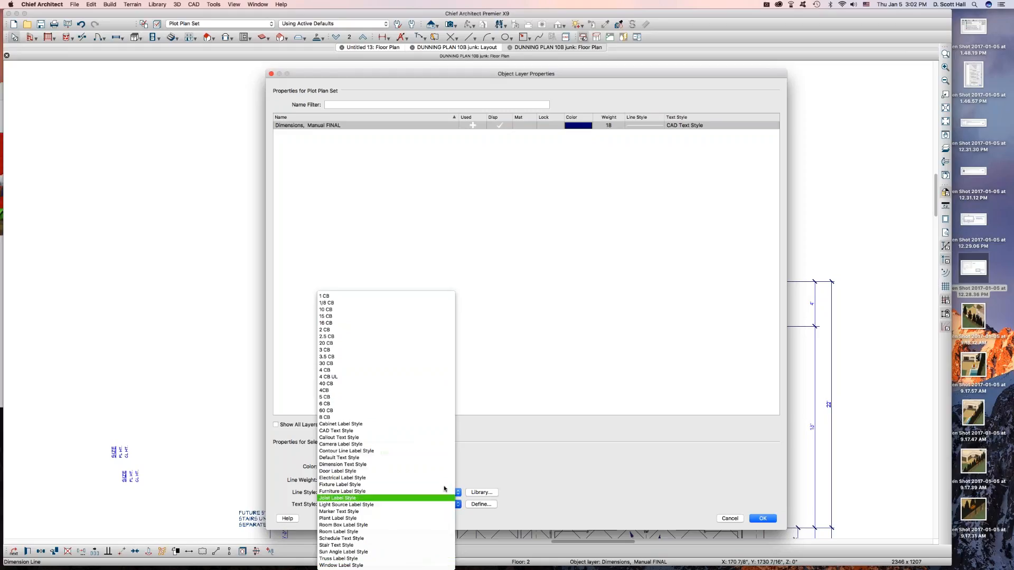
pyautogui.click(494, 483)
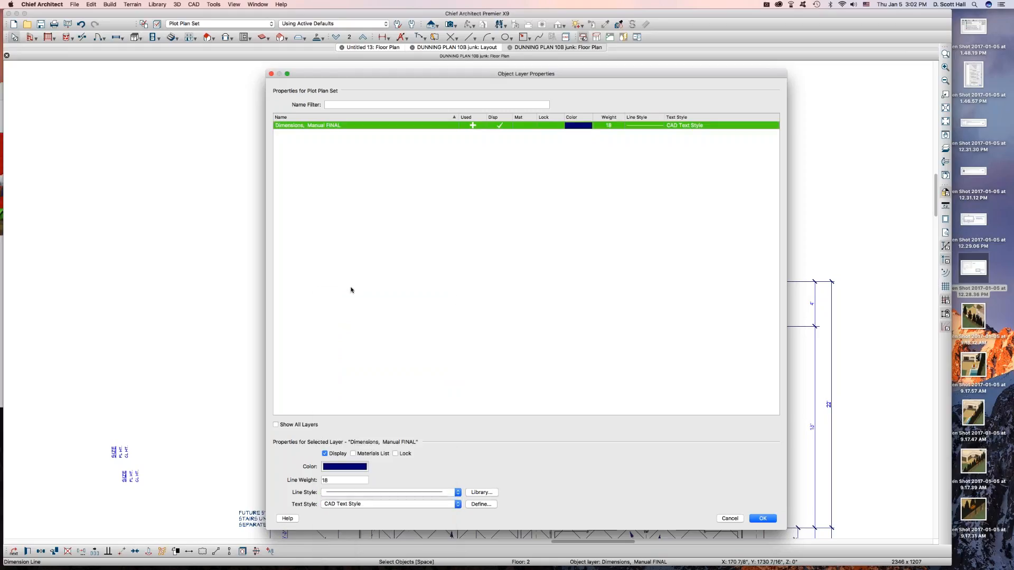
# Step: Assign the 4CB text style to the "Dimensions, Manual FINAL" layer in Plot Plan Set
pyautogui.click(458, 504)
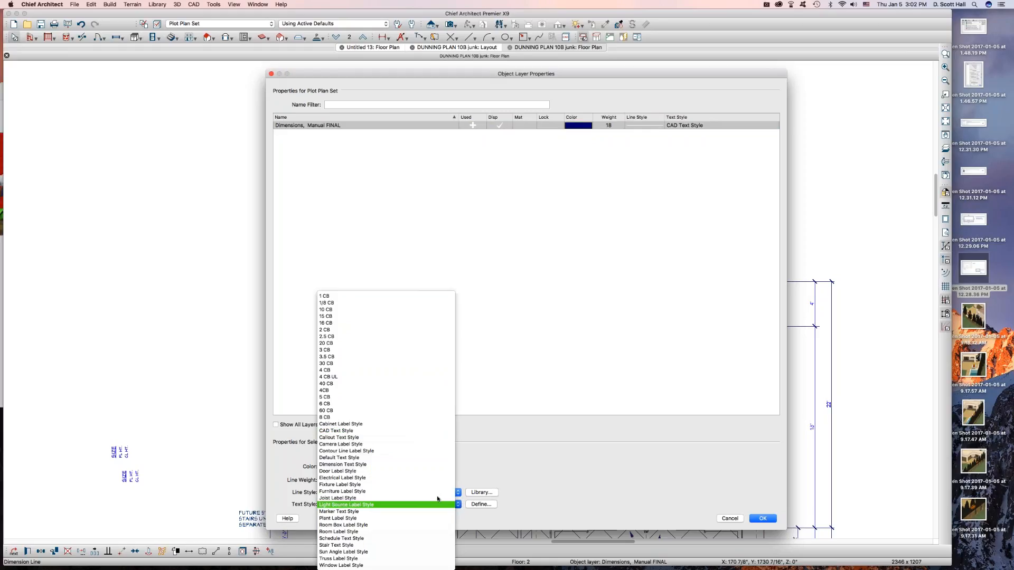
pyautogui.click(332, 390)
pyautogui.press('Return')
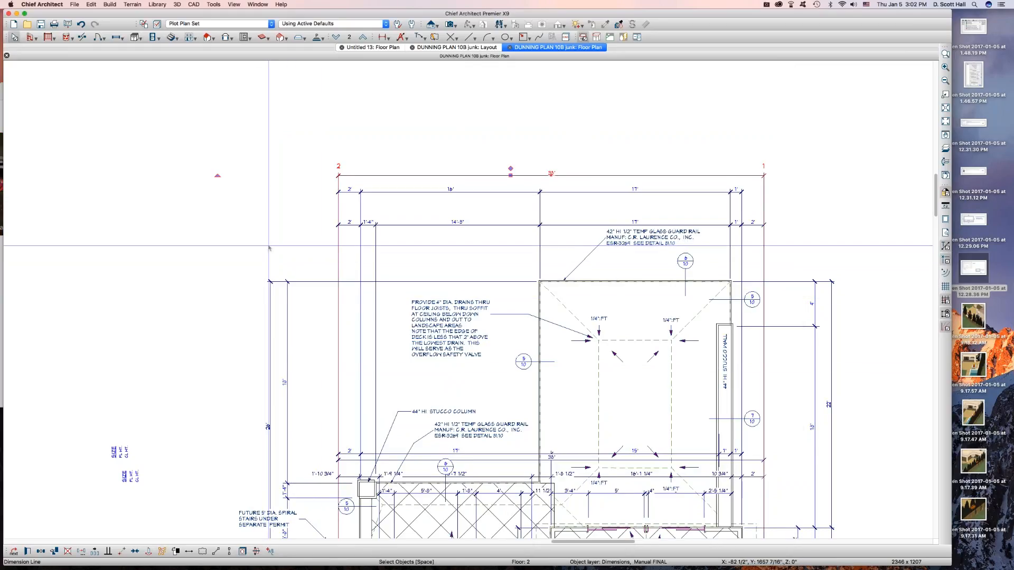
# Step: Set the text style of the "Dimensions, Manual FINAL" layer to 16 CB in Plot Plan Set
pyautogui.press('l')
pyautogui.click(335, 504)
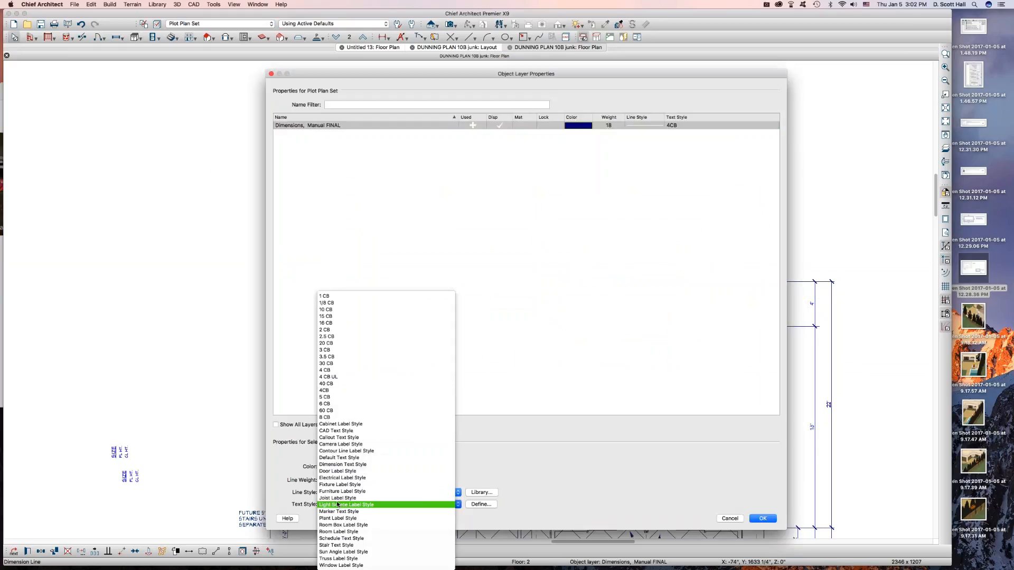
pyautogui.click(323, 316)
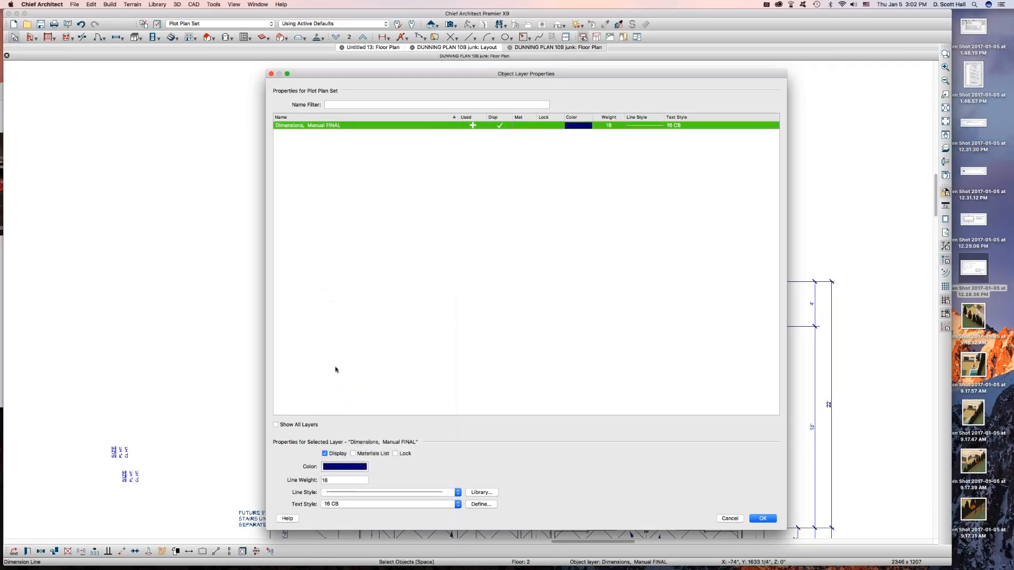
pyautogui.press('Return')
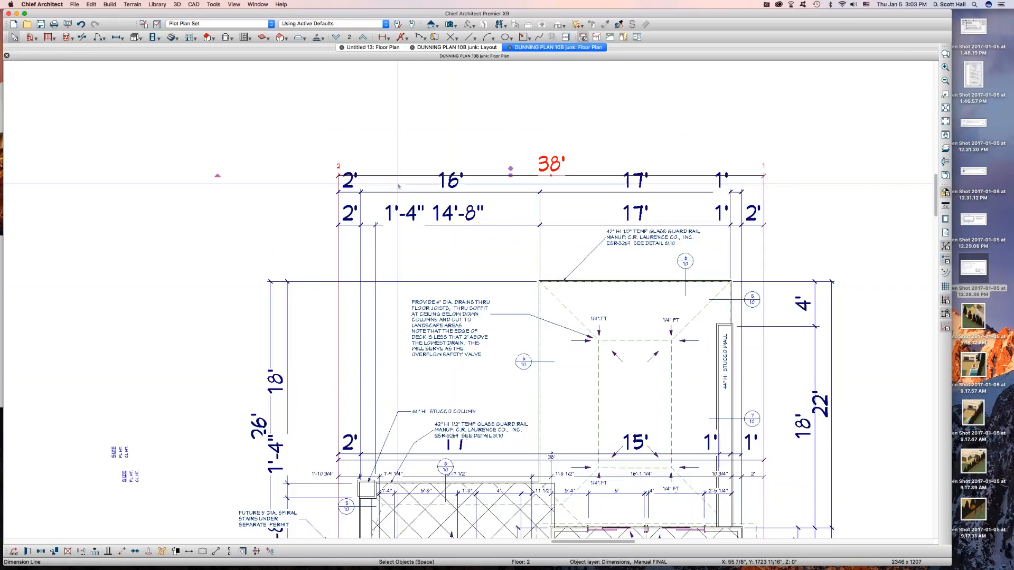
# Step: Recheck the text style on the overall dimension's layer without changing it, inspect the enlarged dimensions around the deck, and clear the selection
pyautogui.press('l')
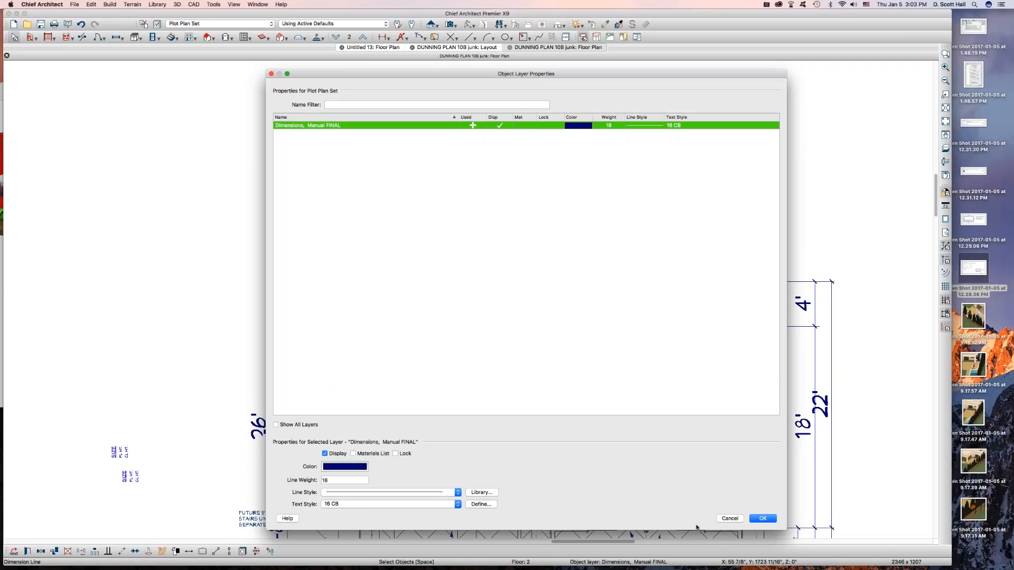
pyautogui.click(733, 521)
pyautogui.click(549, 352)
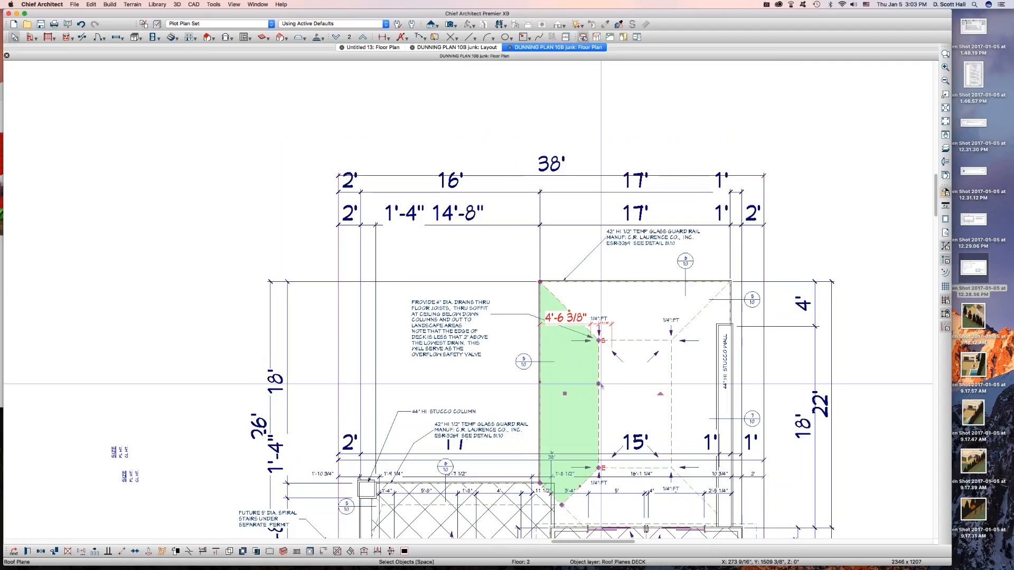
pyautogui.click(192, 166)
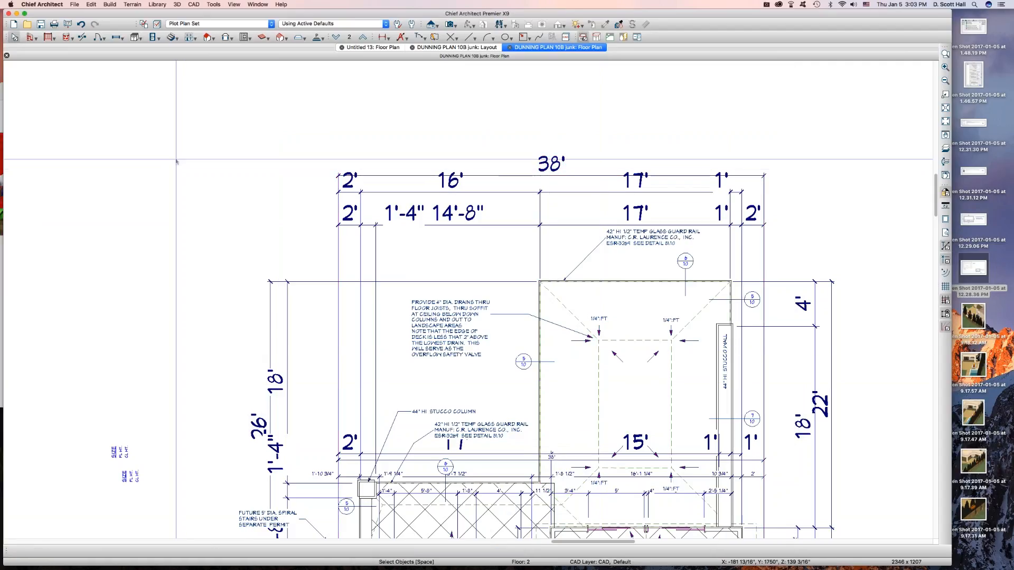
pyautogui.scroll(-2, 200, 165)
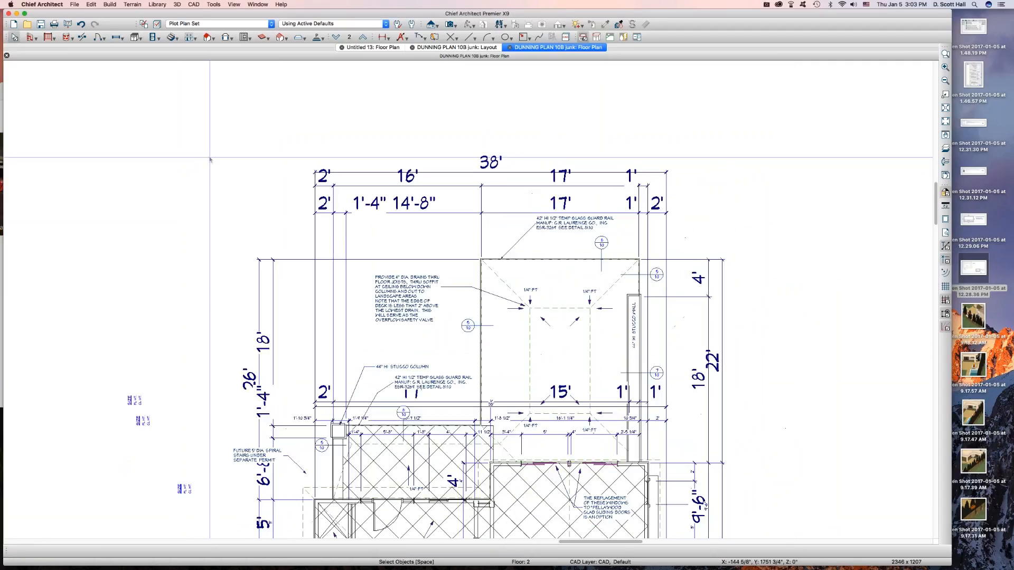
pyautogui.click(451, 172)
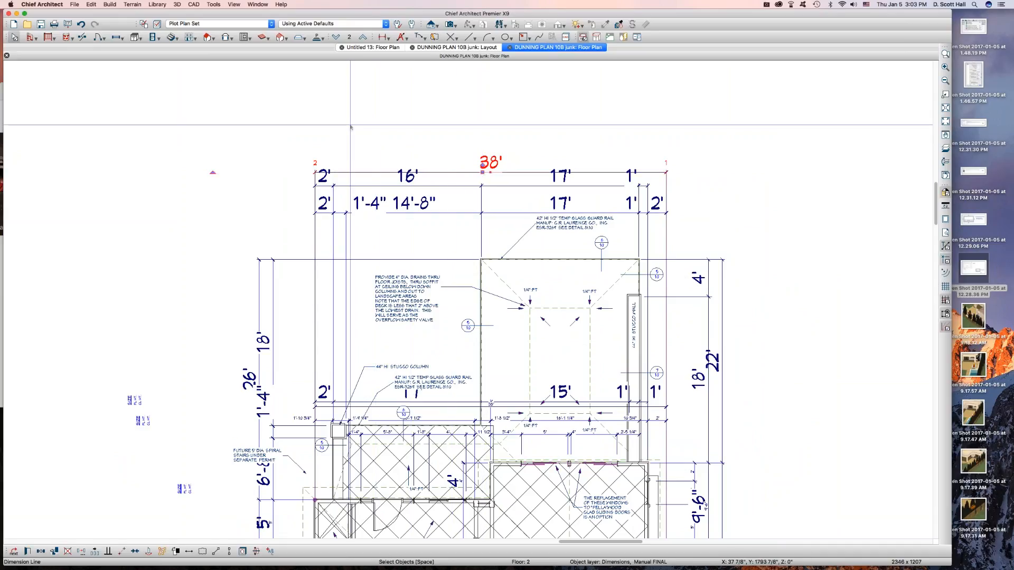
pyautogui.press('Escape')
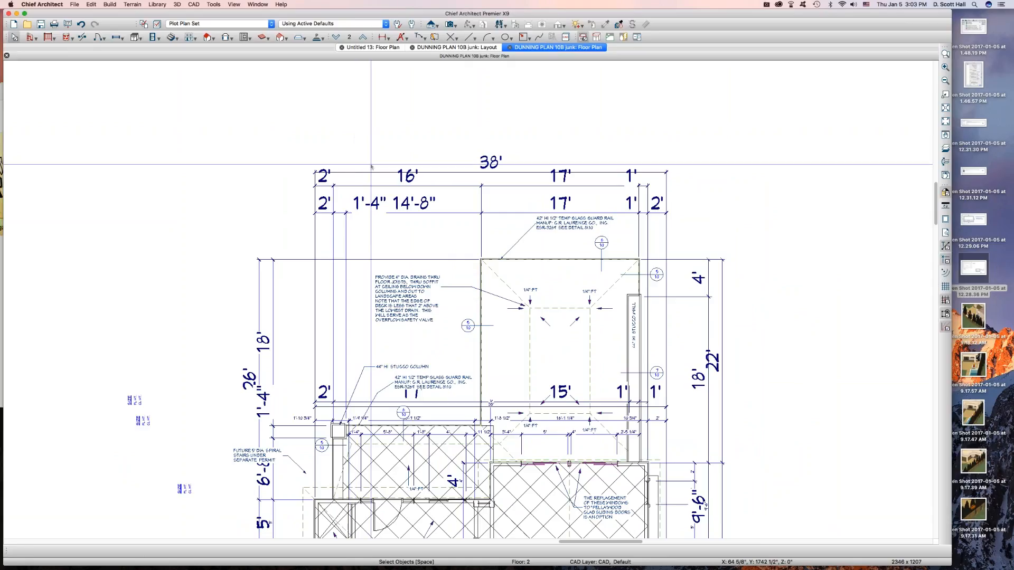
# Step: Switch the active annotation set to A2 ROOF PLAN
pyautogui.click(333, 23)
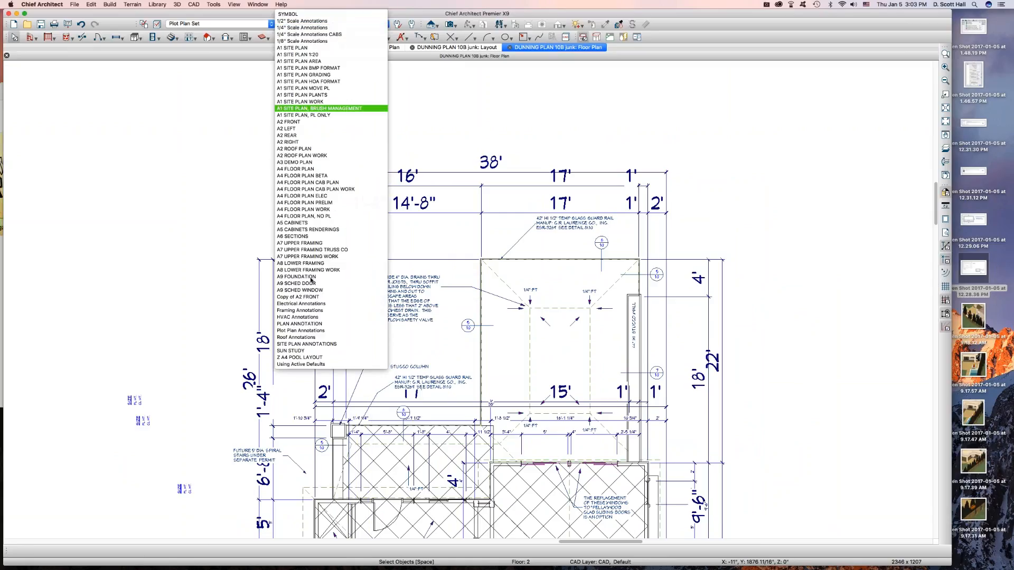
pyautogui.click(306, 151)
pyautogui.scroll(-5, 320, 167)
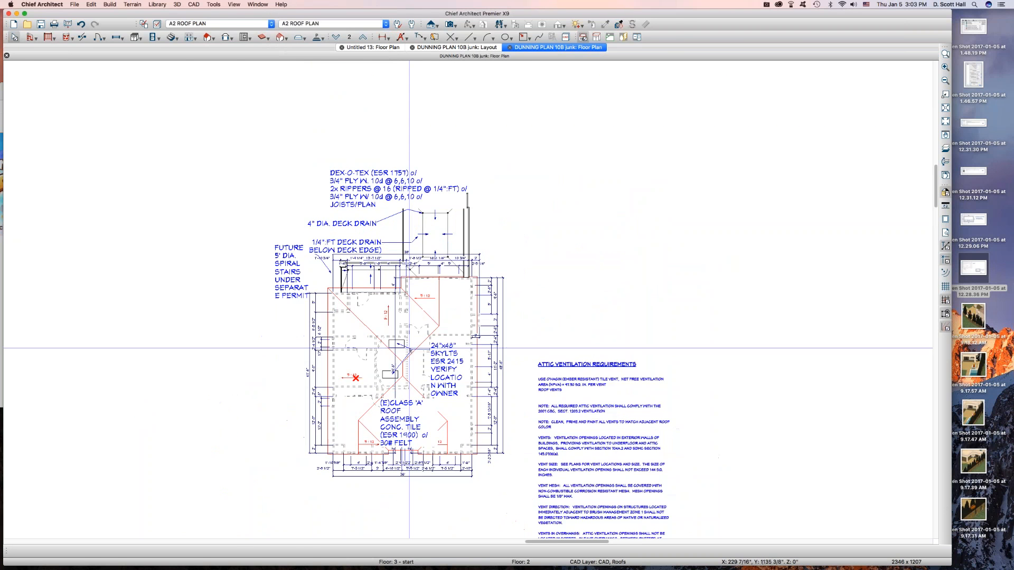
# Step: Check the layer and text style used by the overall vertical dimension beside the roof plan
pyautogui.scroll(5, 449, 378)
pyautogui.scroll(2, 561, 362)
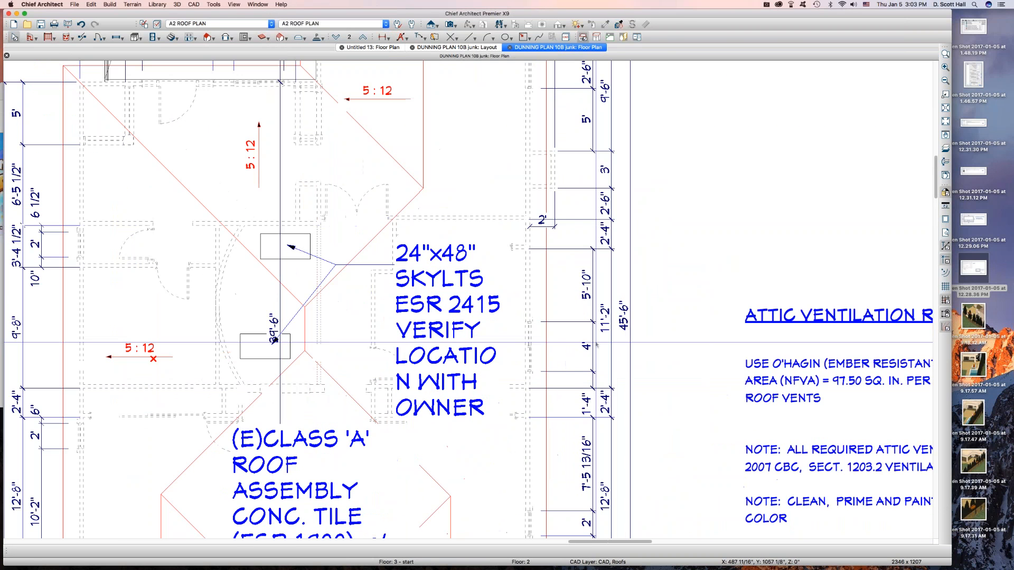
pyautogui.click(629, 300)
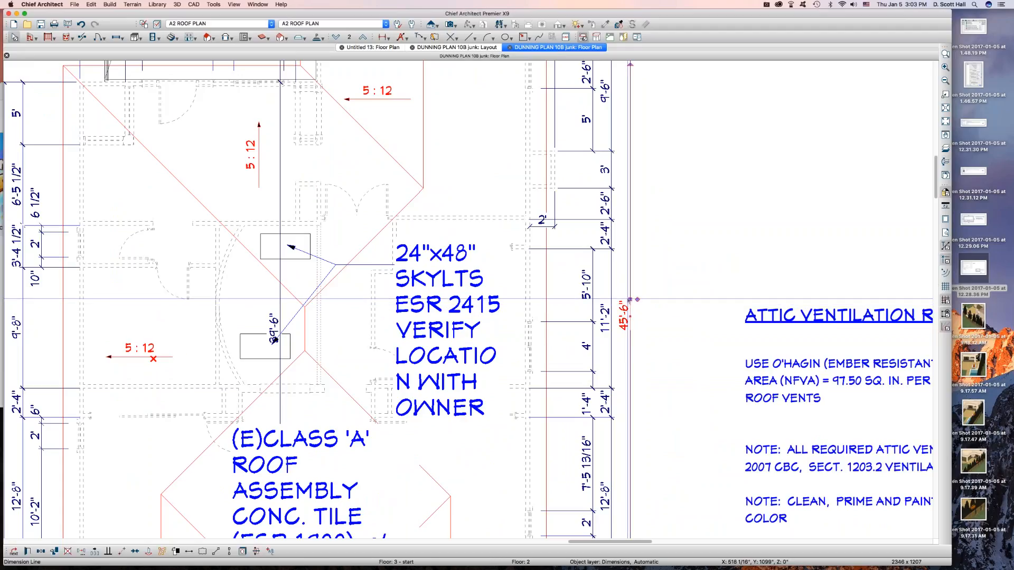
pyautogui.press('l')
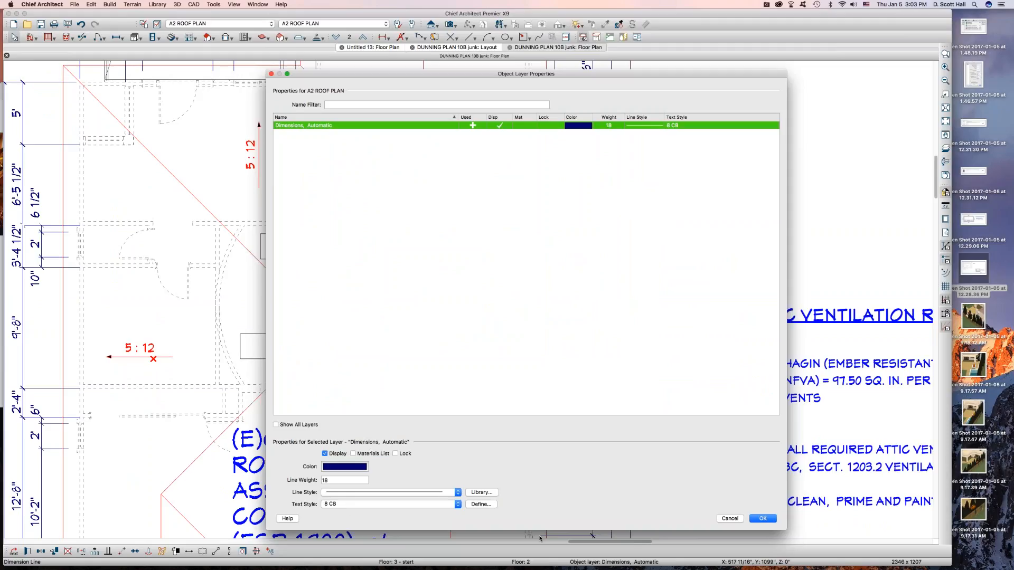
pyautogui.click(761, 519)
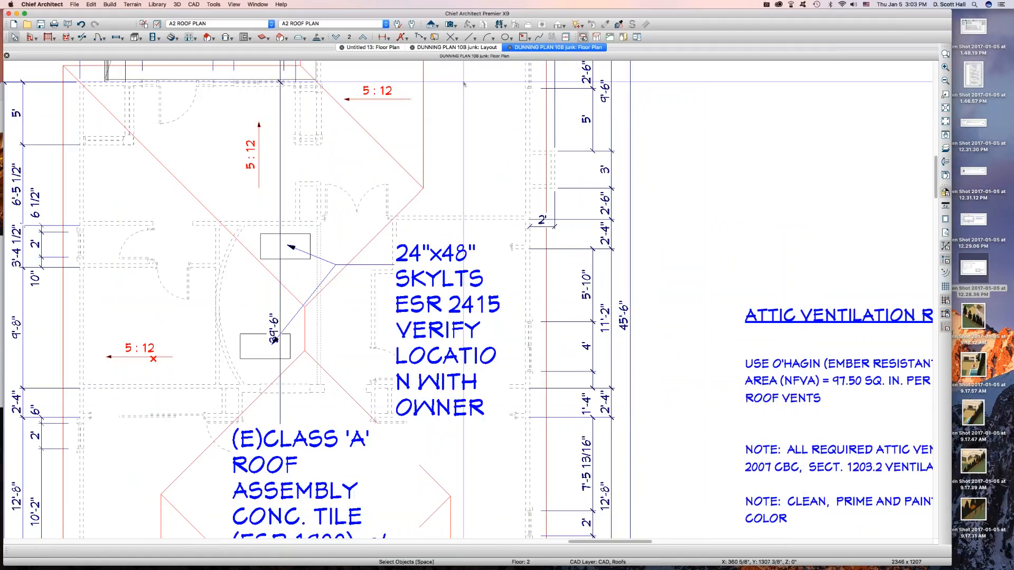
# Step: Switch the active annotation set to A1 SITE PLAN and go down to floor 1
pyautogui.scroll(-1, 328, 253)
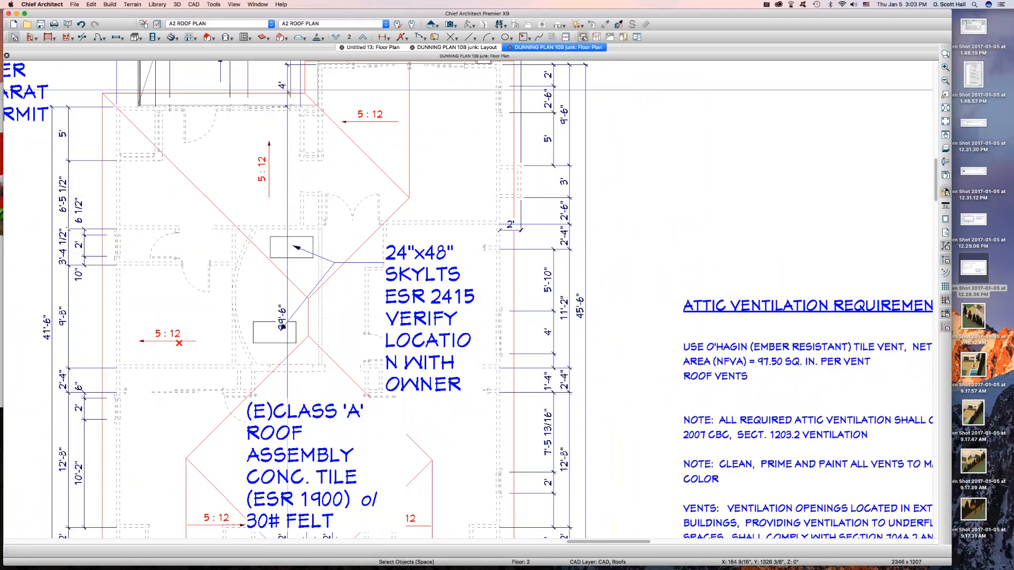
pyautogui.click(331, 24)
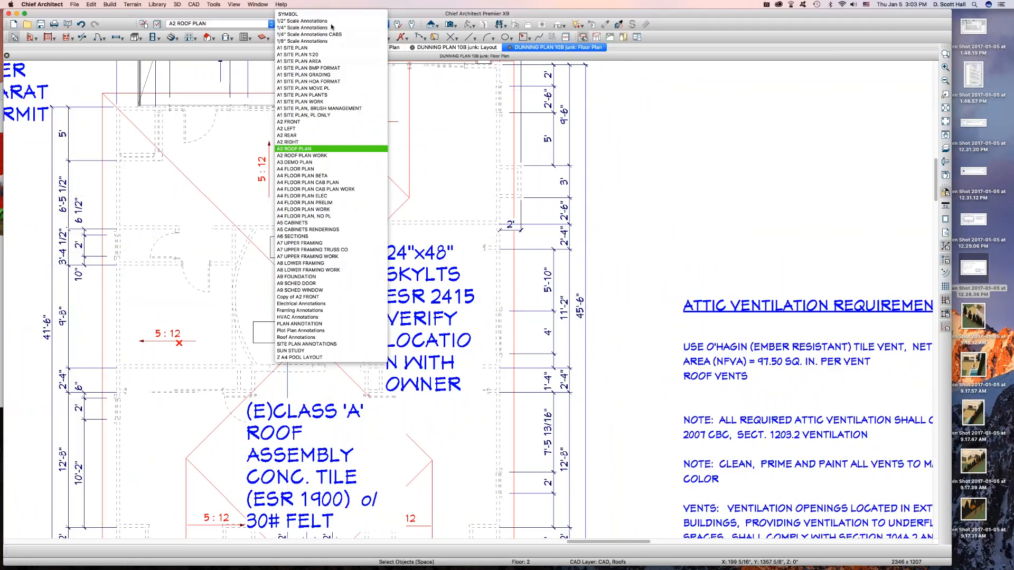
pyautogui.click(298, 48)
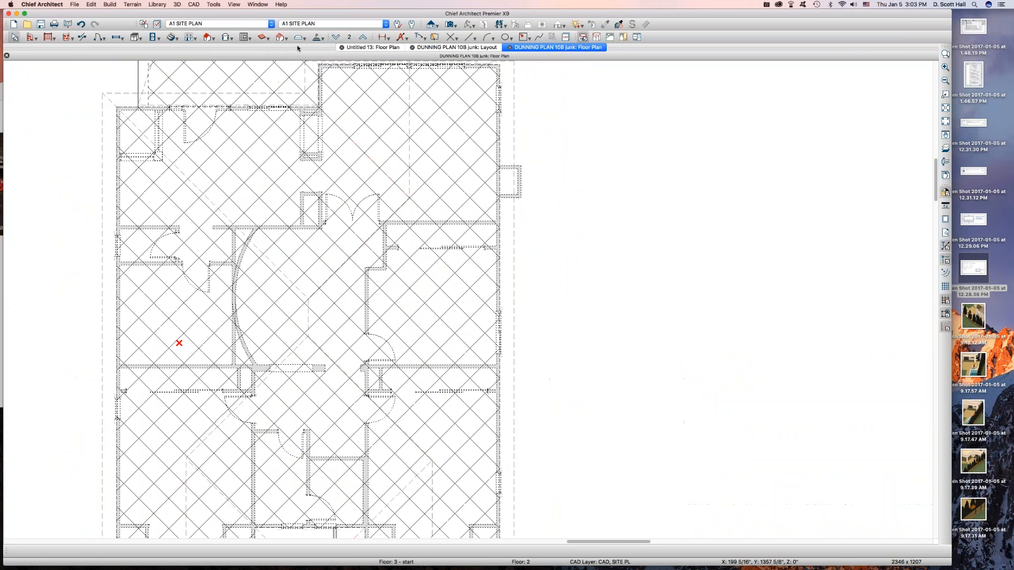
pyautogui.click(336, 37)
# Step: Check the text style on the layer of the 14'-0 1/2" side dimension, and look over the site plan around the house
pyautogui.click(376, 188)
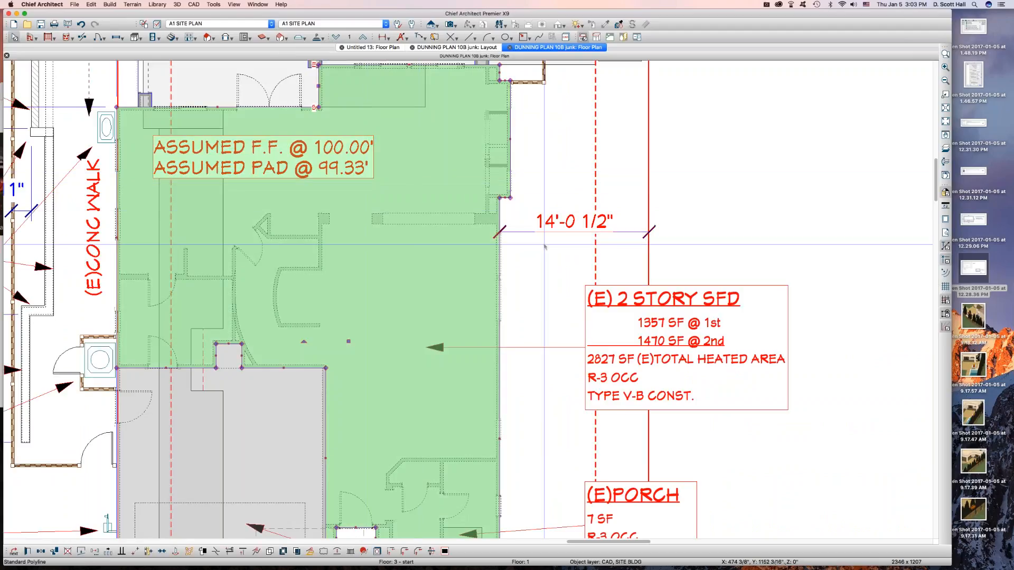
pyautogui.click(521, 239)
pyautogui.click(520, 236)
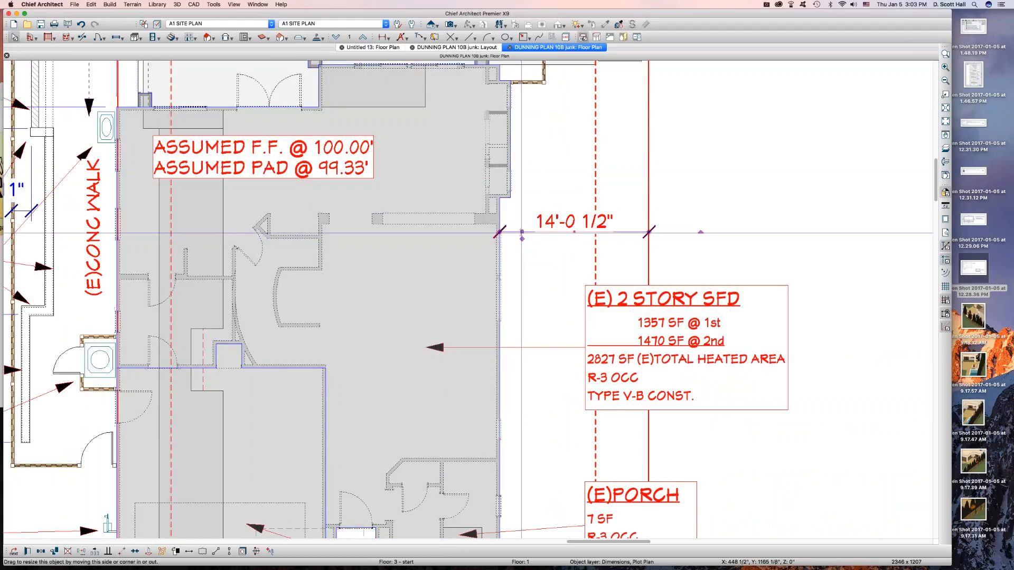
pyautogui.press('l')
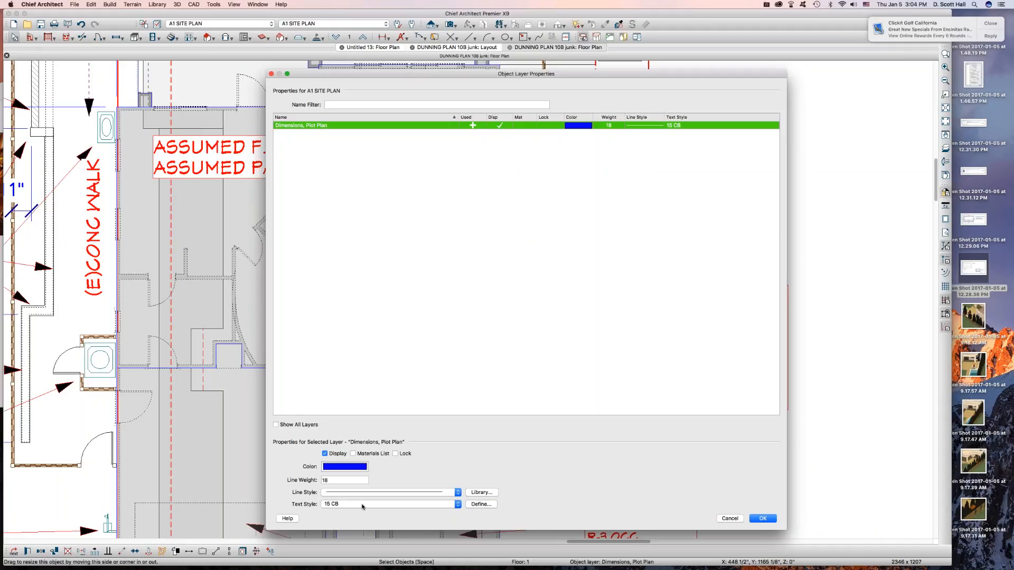
pyautogui.click(730, 519)
pyautogui.scroll(-5, 520, 317)
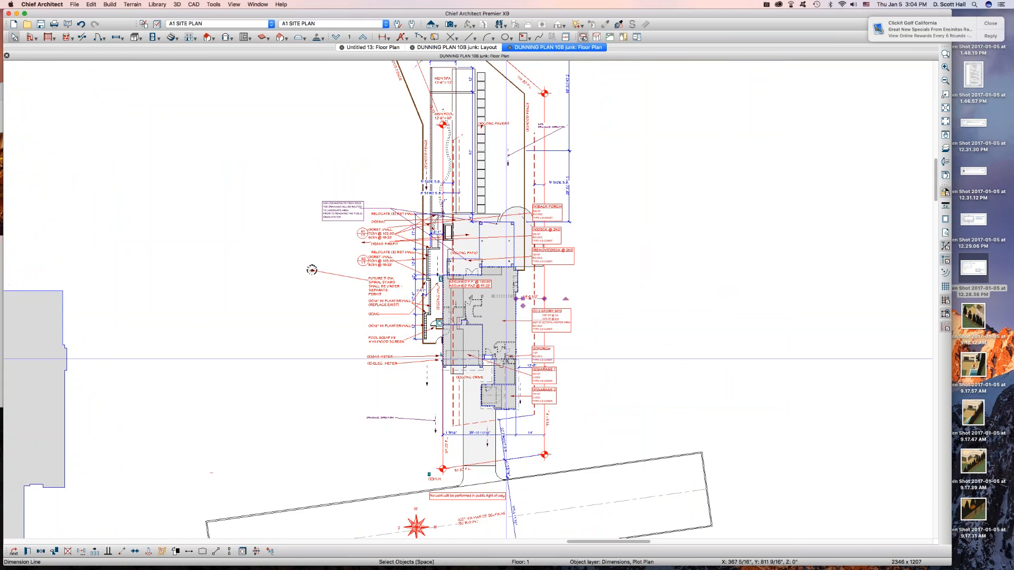
pyautogui.scroll(3, 372, 449)
pyautogui.scroll(-3, 395, 419)
pyautogui.scroll(1, 394, 434)
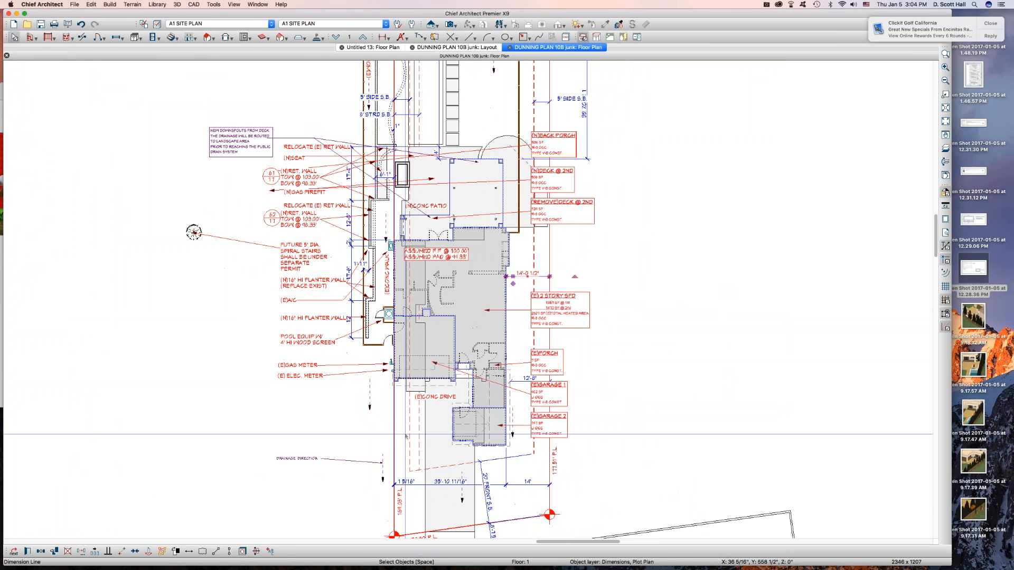
# Step: Switch the active annotation set to A9 FOUNDATION and go down to floor 0
pyautogui.click(197, 328)
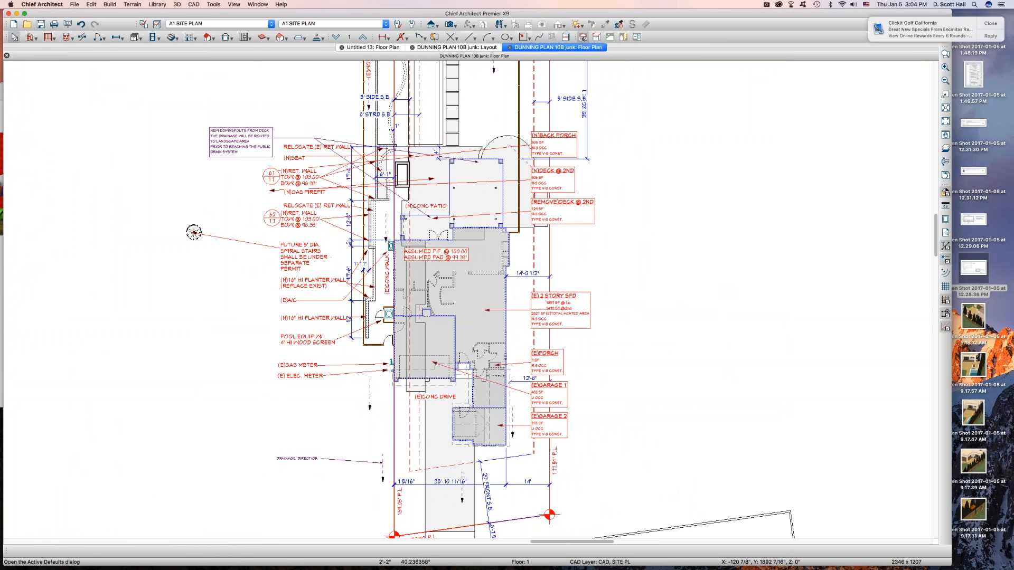
pyautogui.click(339, 26)
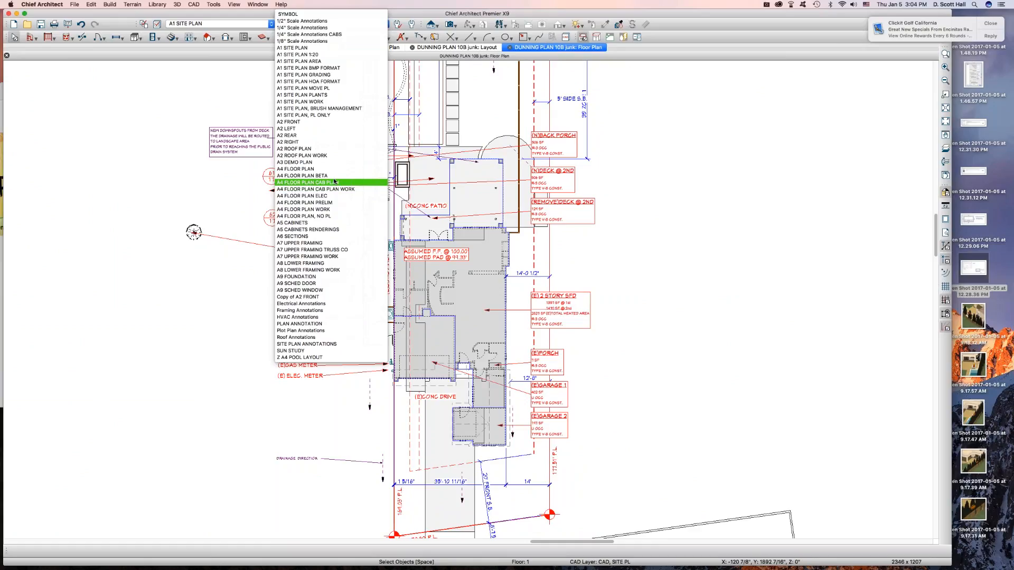
pyautogui.click(305, 278)
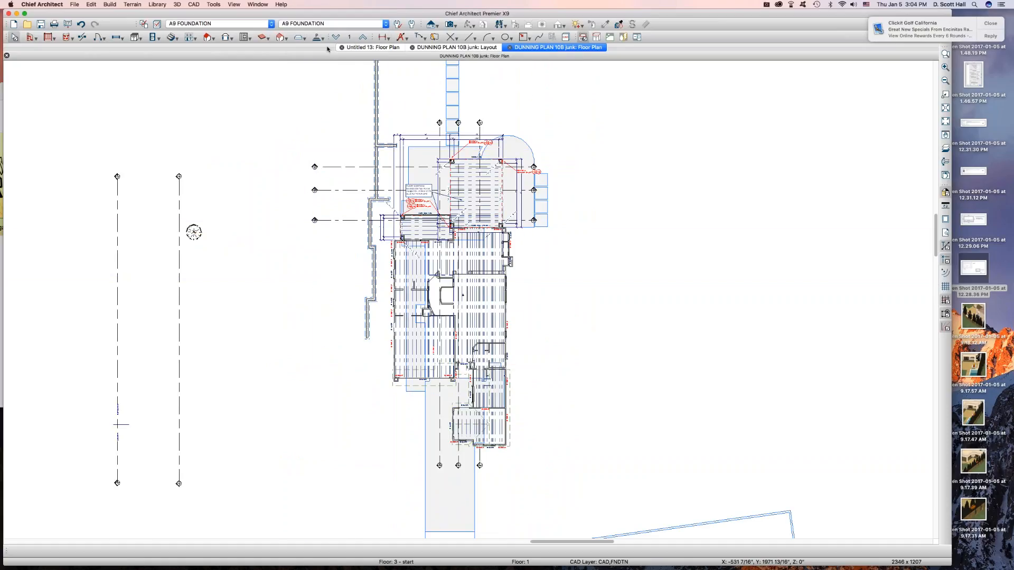
pyautogui.click(336, 37)
# Step: Check the layer of the vertical dimension beside the foundation's stepped outer wall, and review its text style's font and character height definition
pyautogui.scroll(7, 522, 293)
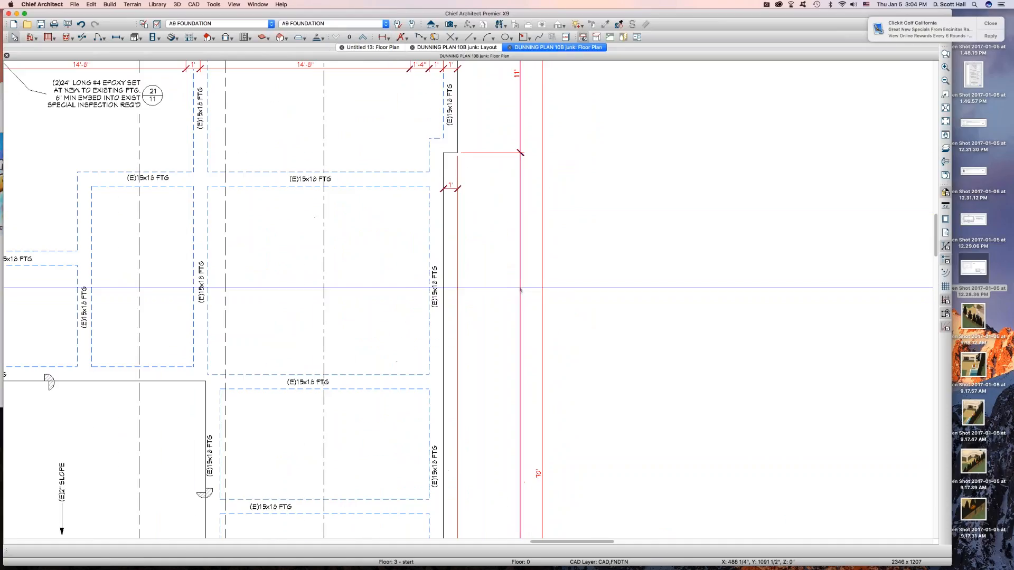
pyautogui.click(520, 289)
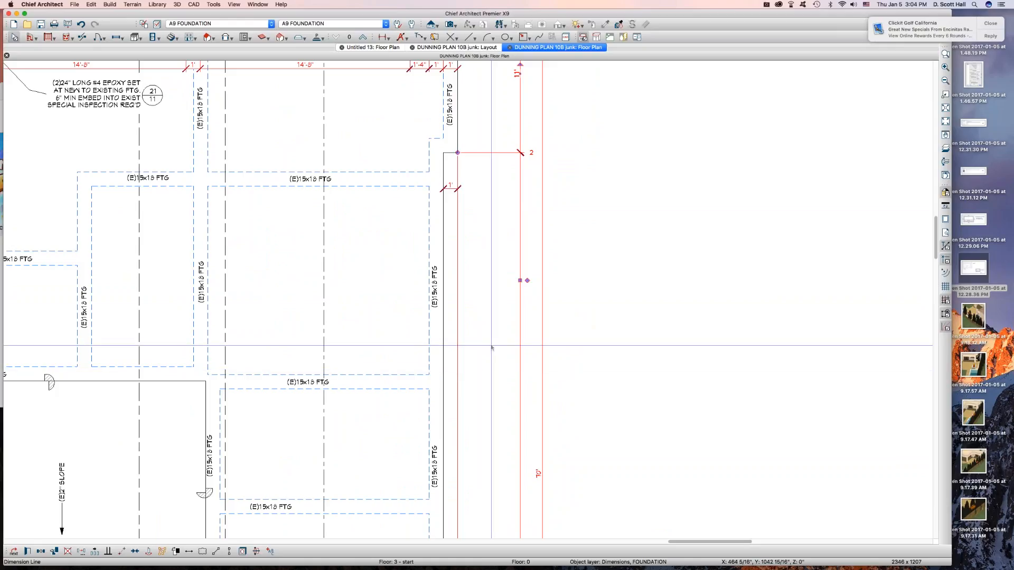
pyautogui.press('l')
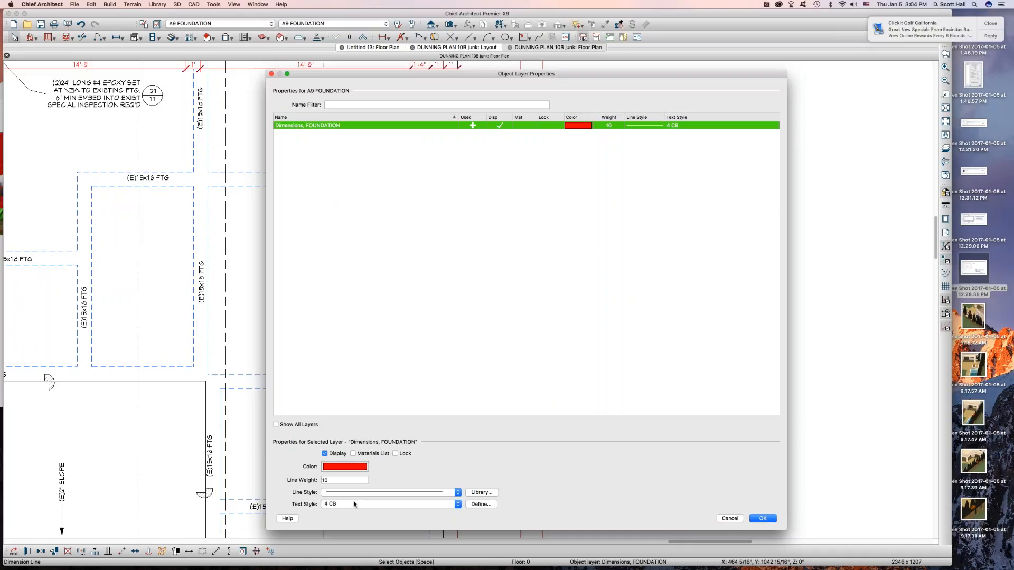
pyautogui.click(479, 504)
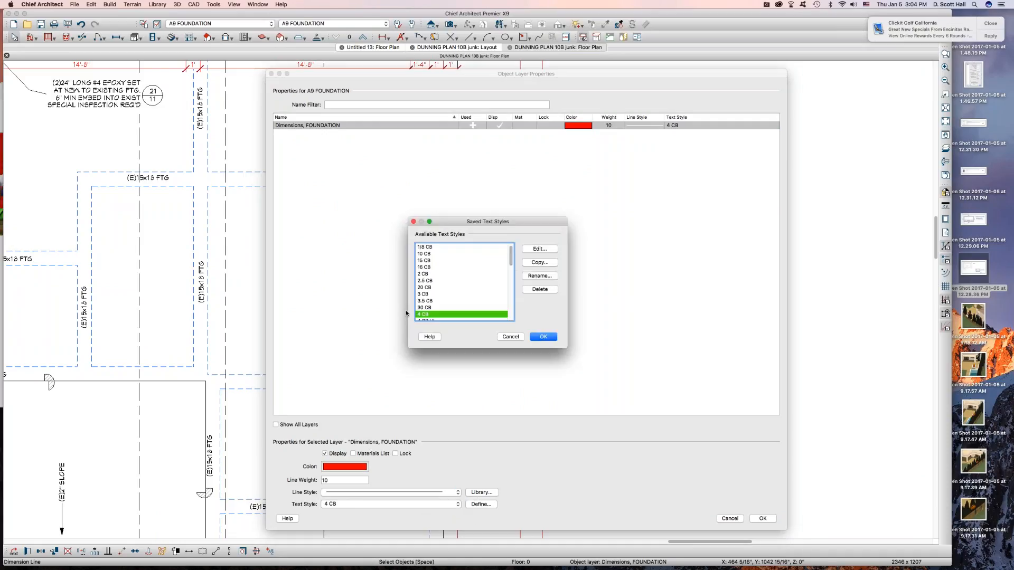
pyautogui.click(541, 247)
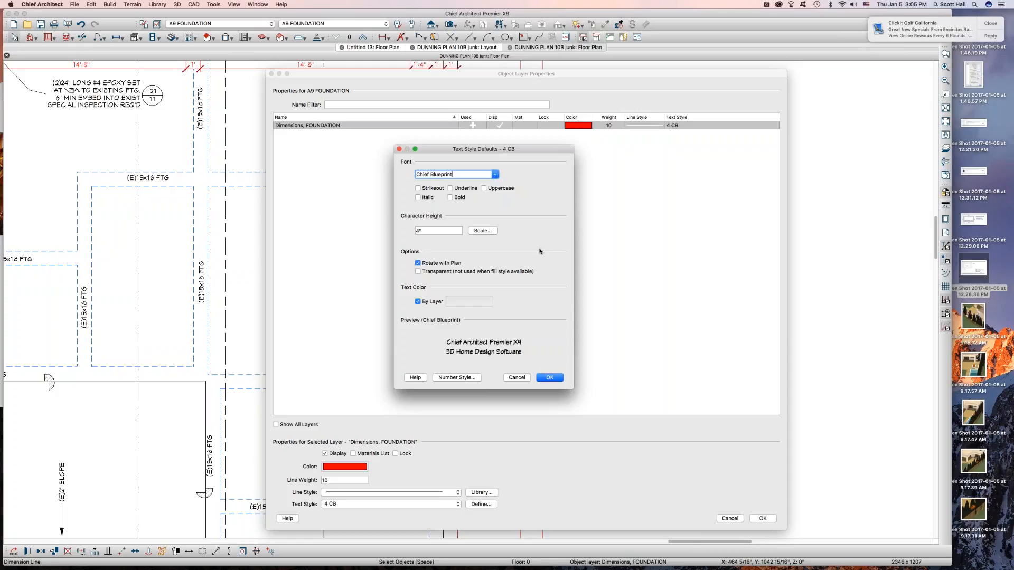
pyautogui.click(549, 377)
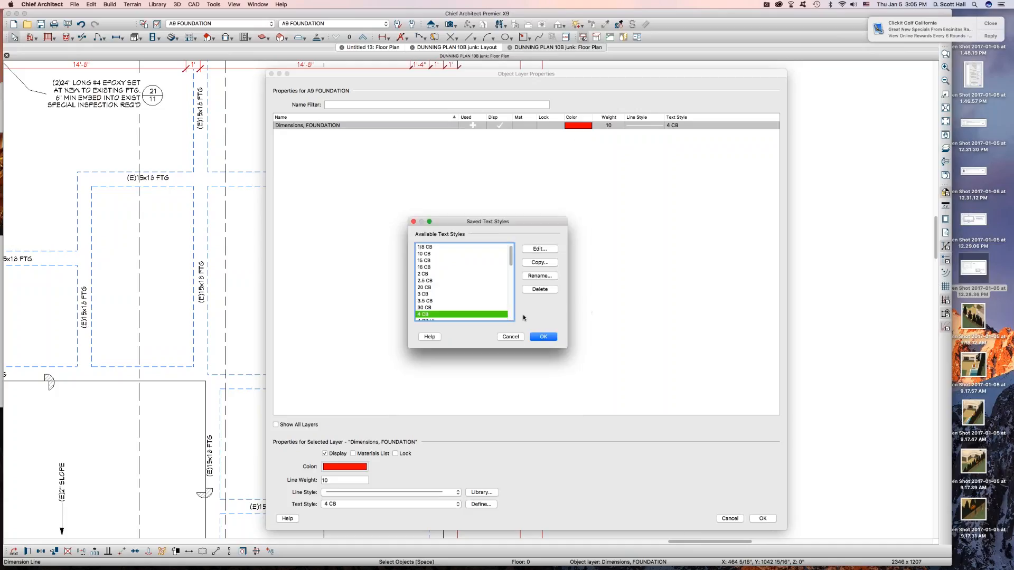
pyautogui.click(509, 337)
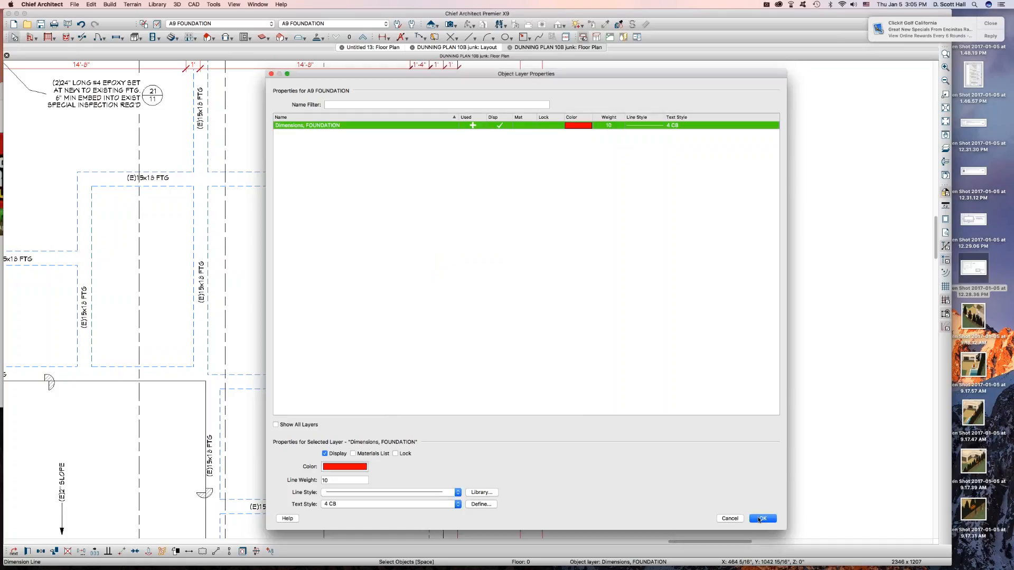
pyautogui.click(752, 520)
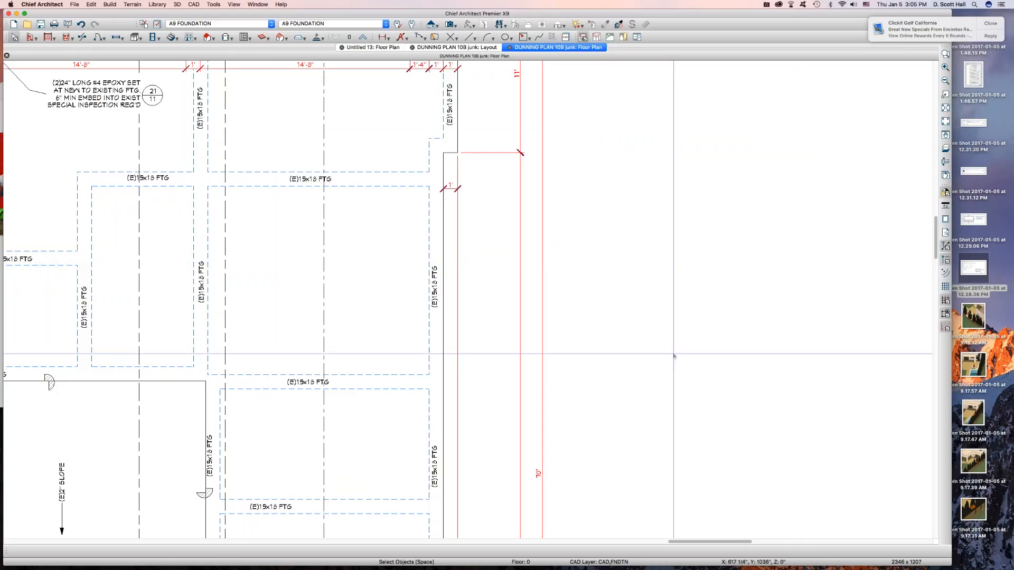